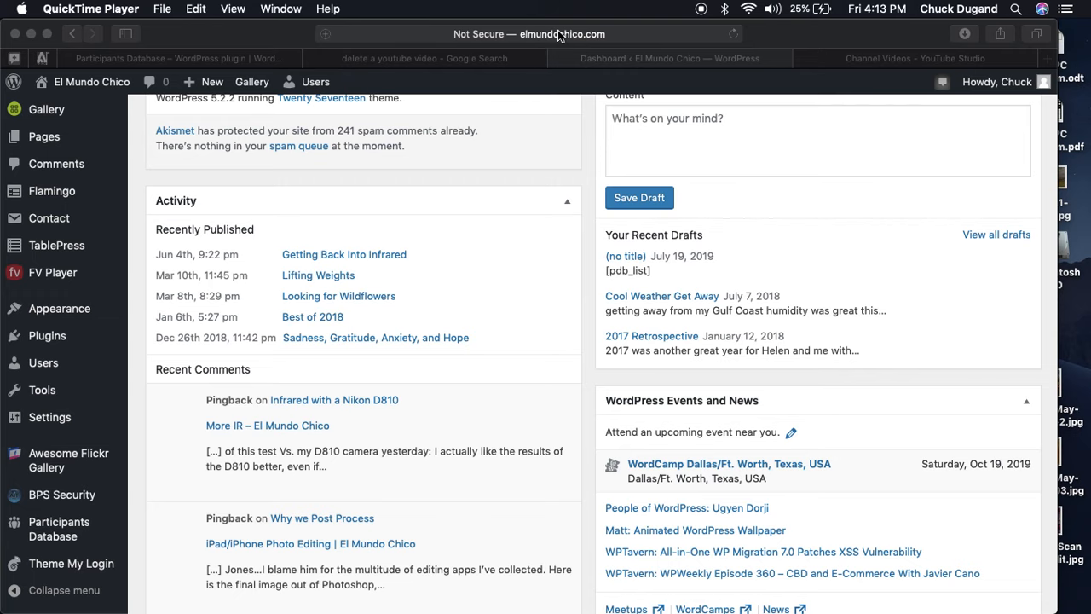
Open the Participants Database List Participants page, which reports 0 records found.
scroll(474, 112, up, 3)
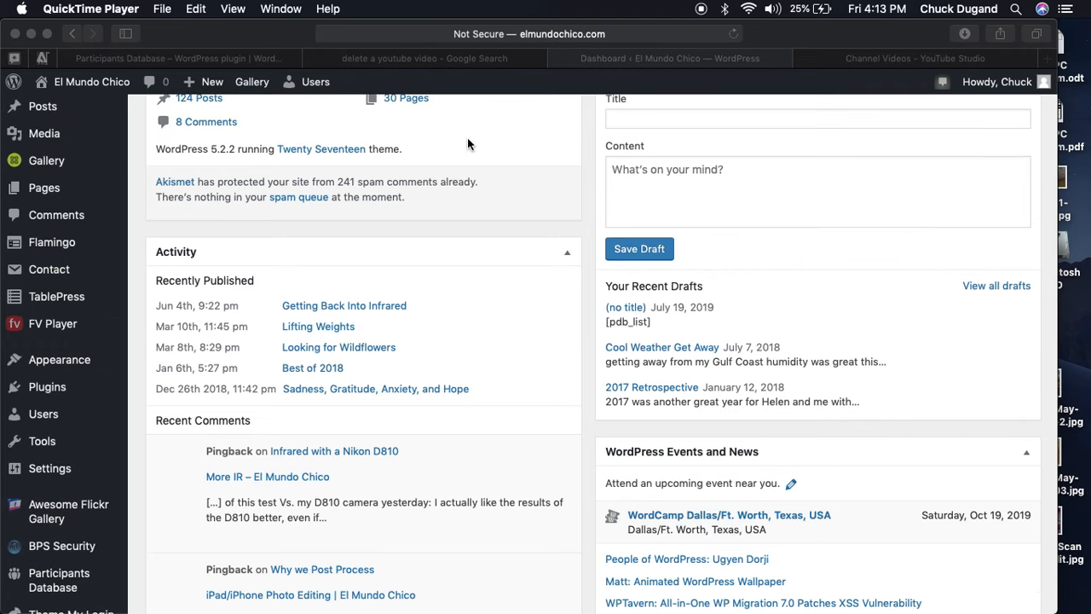
scroll(467, 139, down, 4)
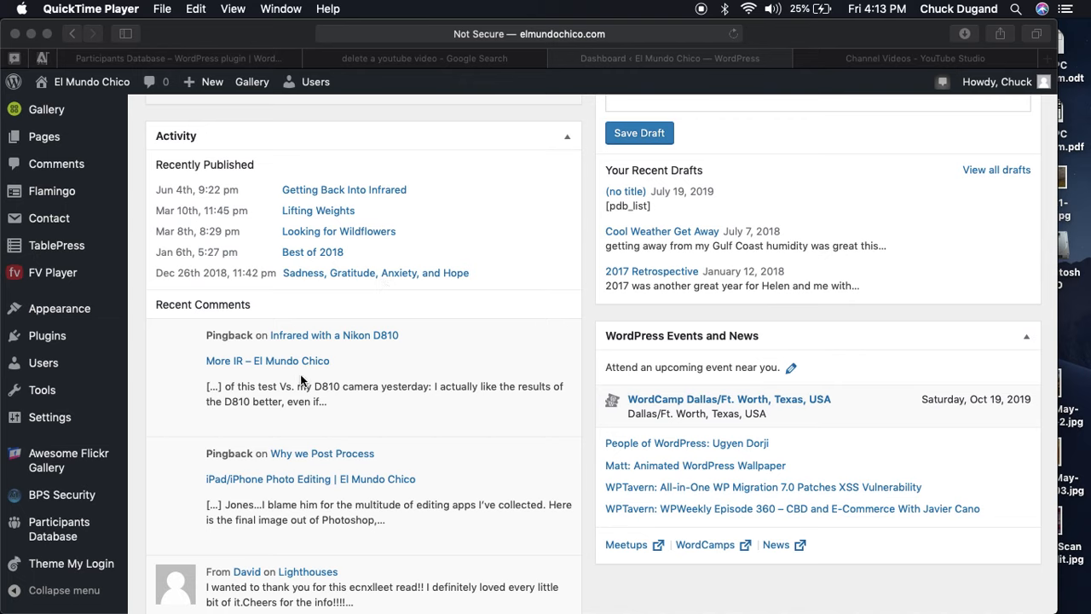
click(58, 531)
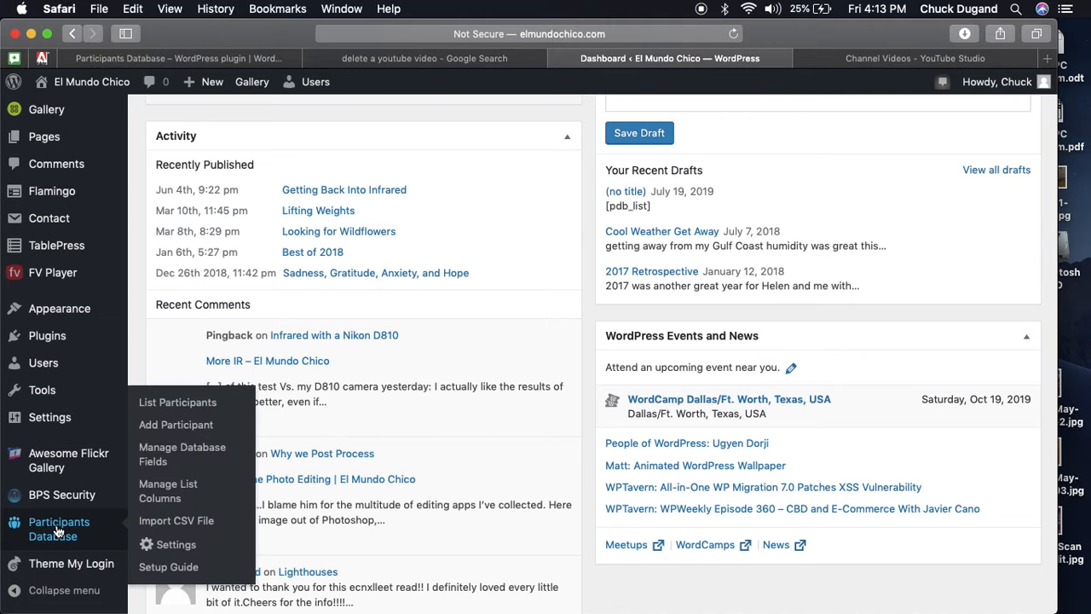
click(184, 411)
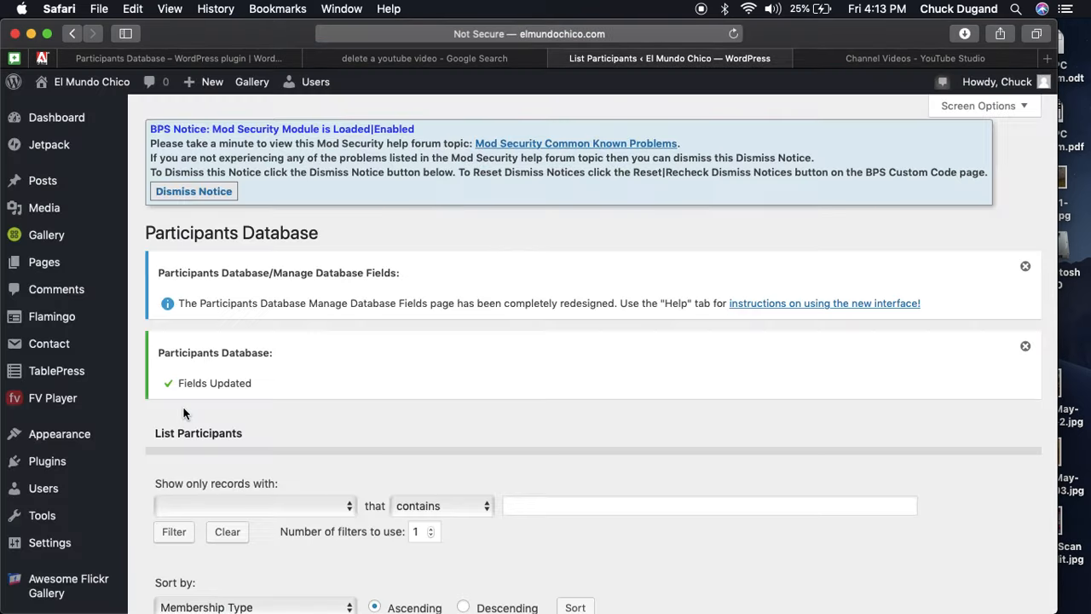
scroll(184, 413, down, 4)
scroll(184, 413, up, 3)
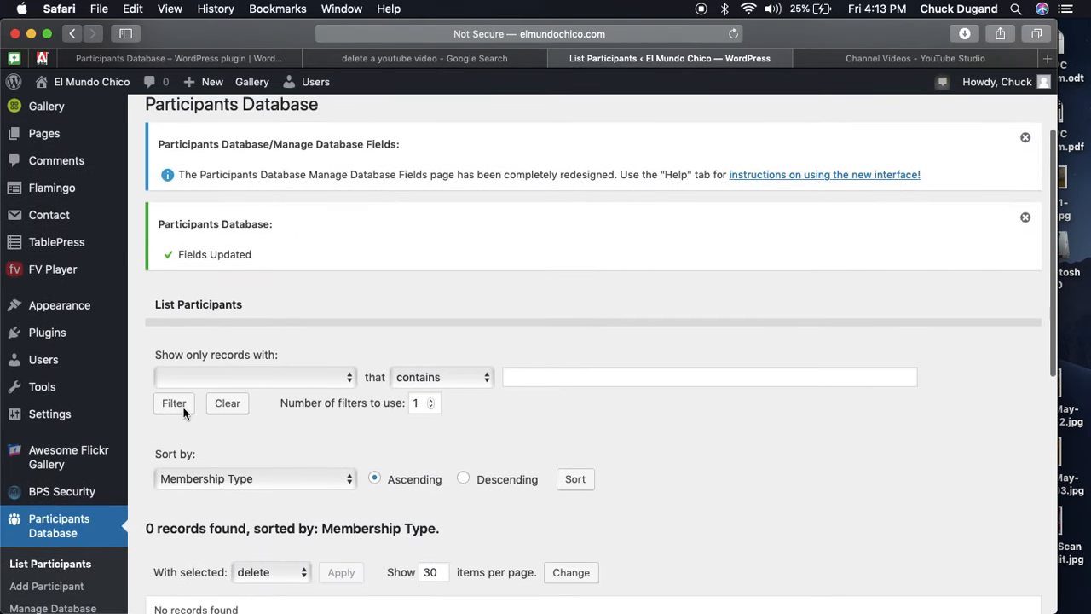
scroll(183, 414, down, 1)
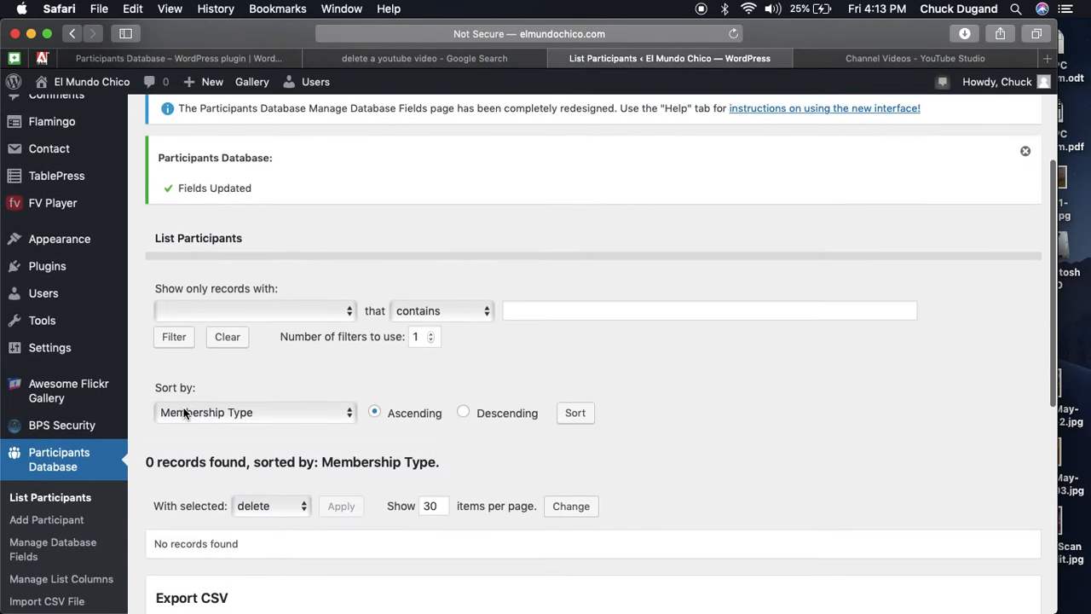
On Manage Database Fields, collapse the First Name, Last Name and Current Membership field rows.
click(60, 546)
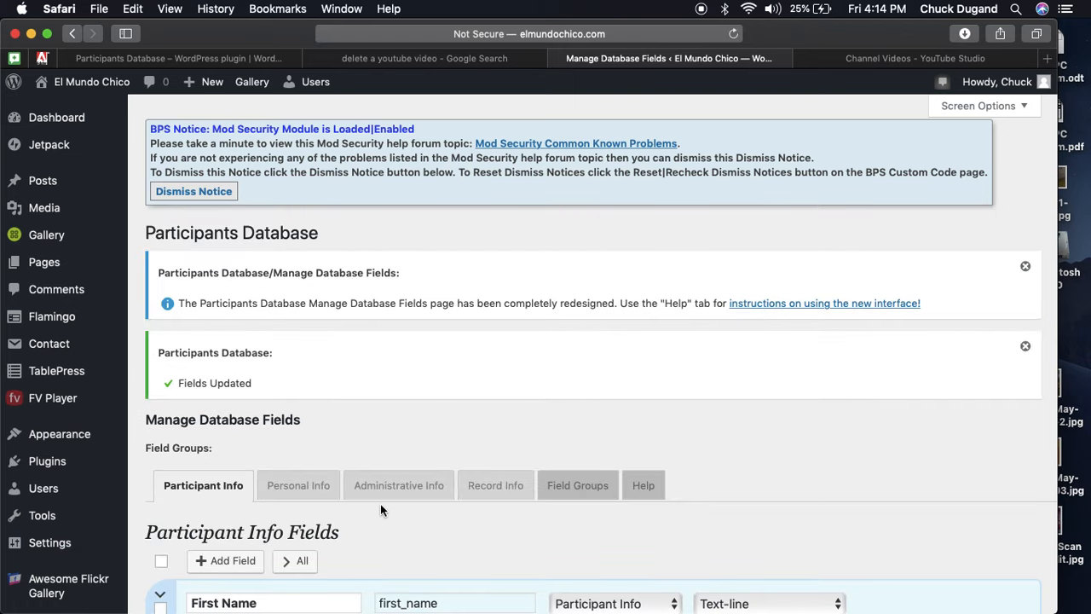
scroll(523, 413, down, 5)
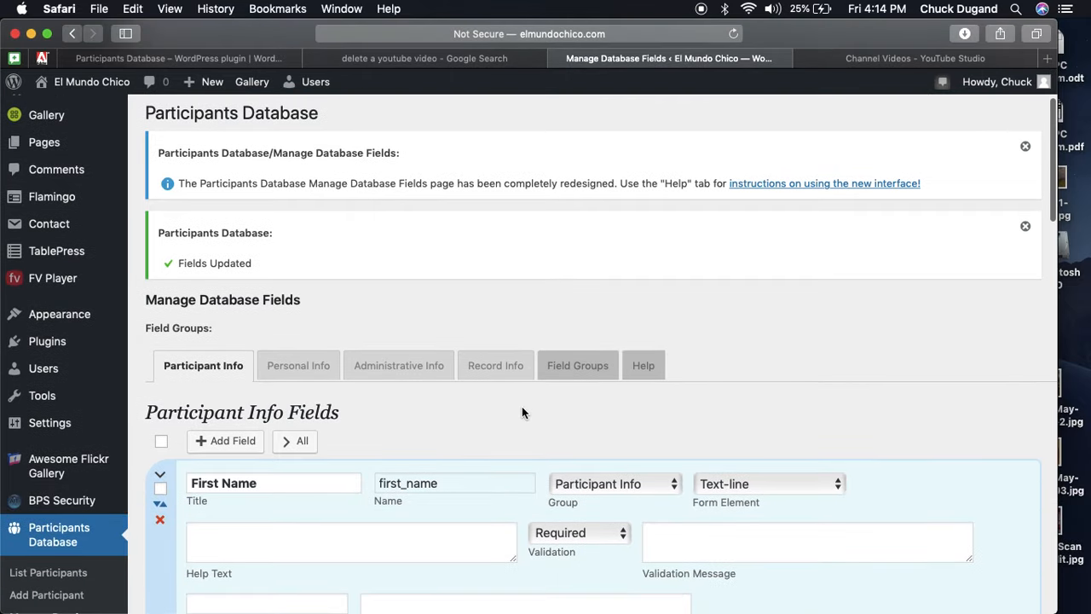
scroll(522, 413, down, 5)
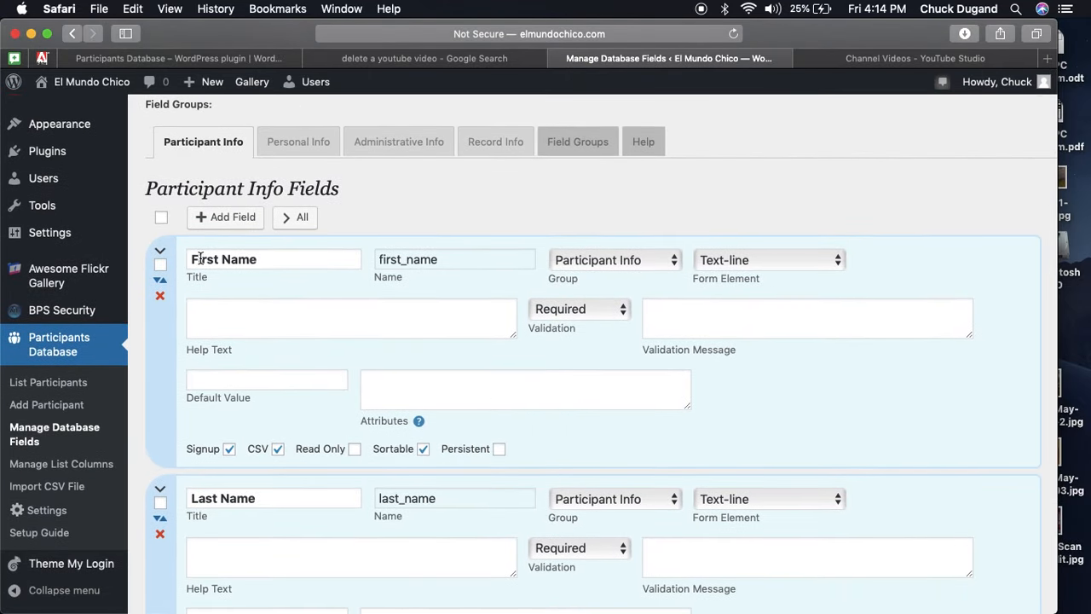
click(161, 255)
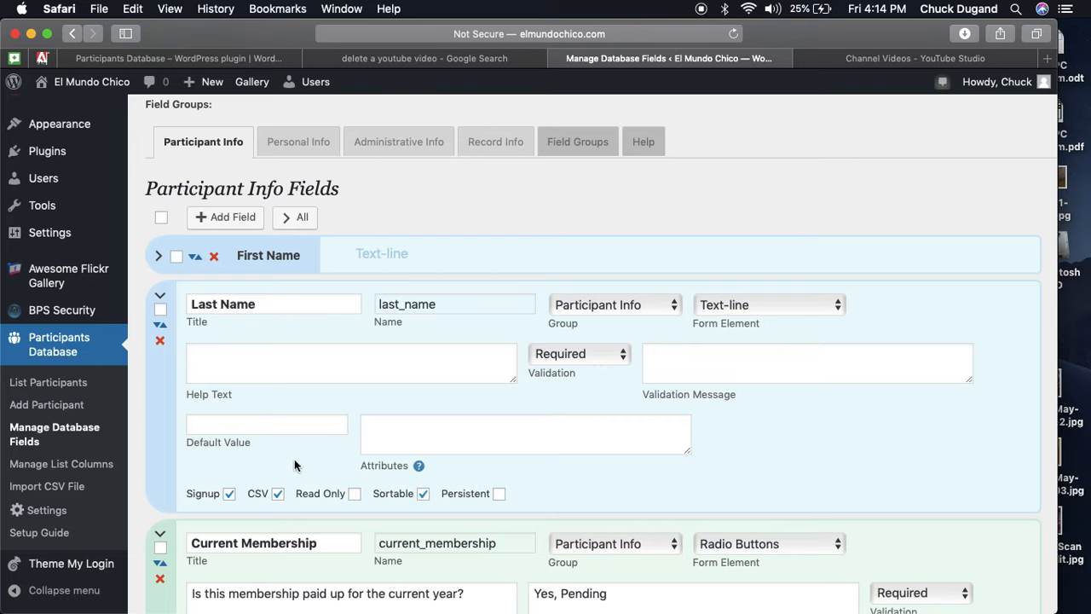
click(278, 494)
click(160, 299)
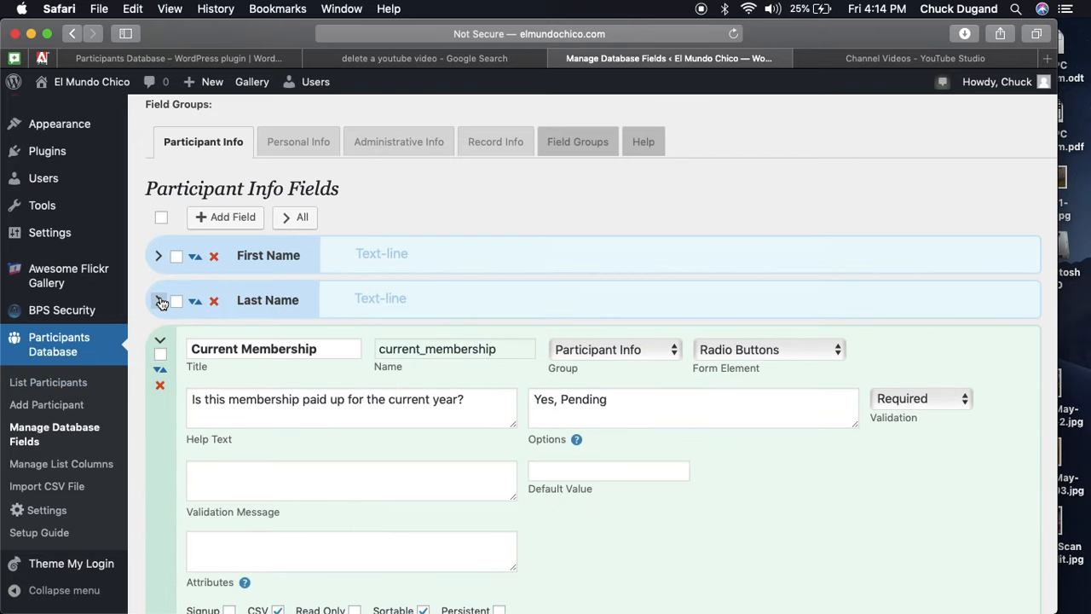
click(159, 343)
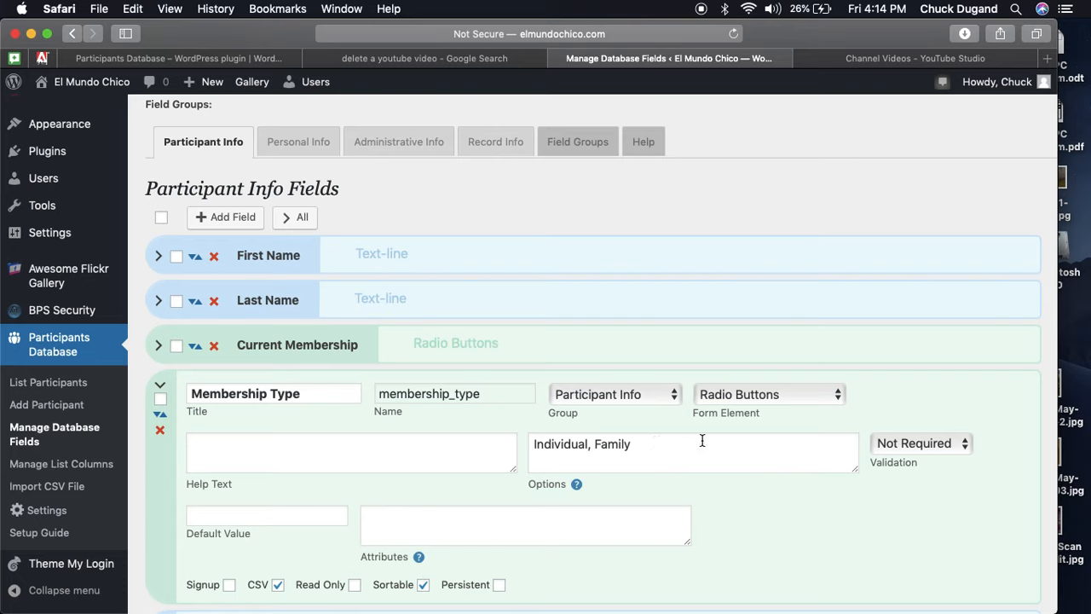
Set the Membership Type field's validation to Required and collapse its row.
click(903, 440)
click(905, 461)
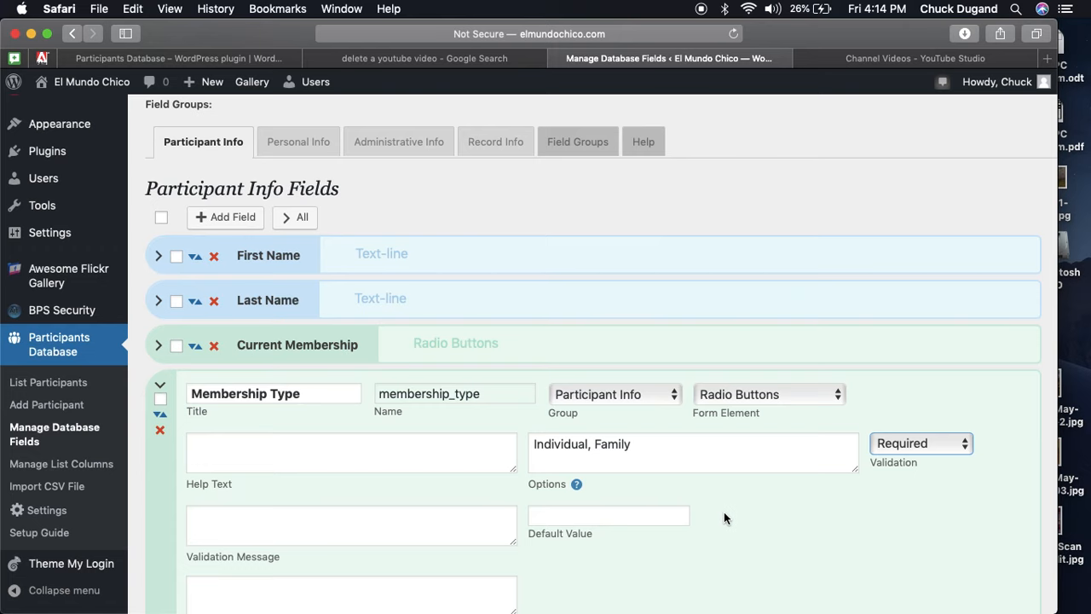
scroll(406, 434, down, 2)
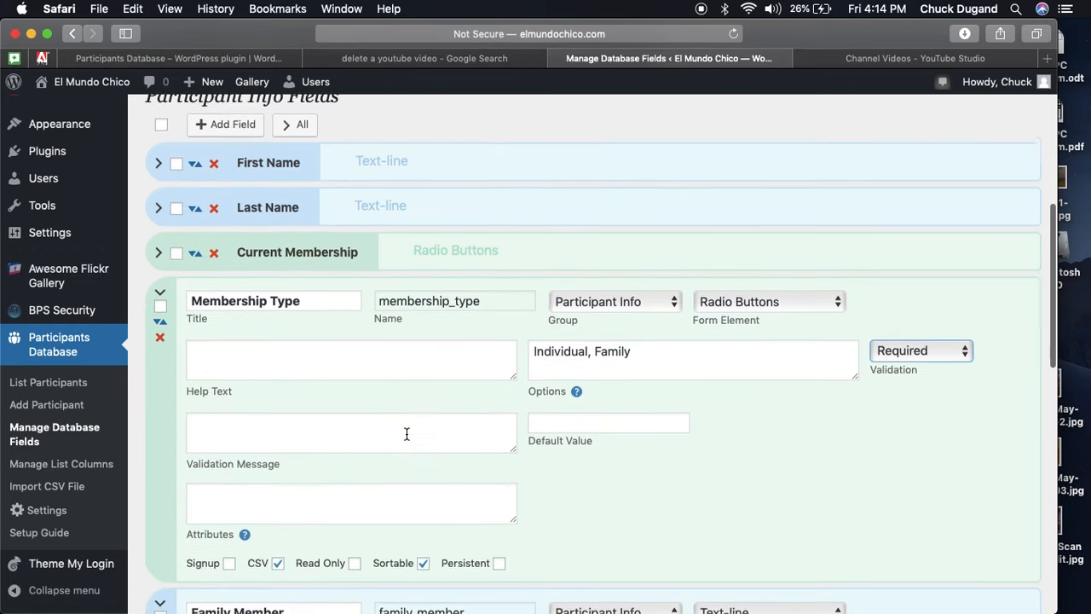
scroll(407, 433, down, 1)
click(161, 250)
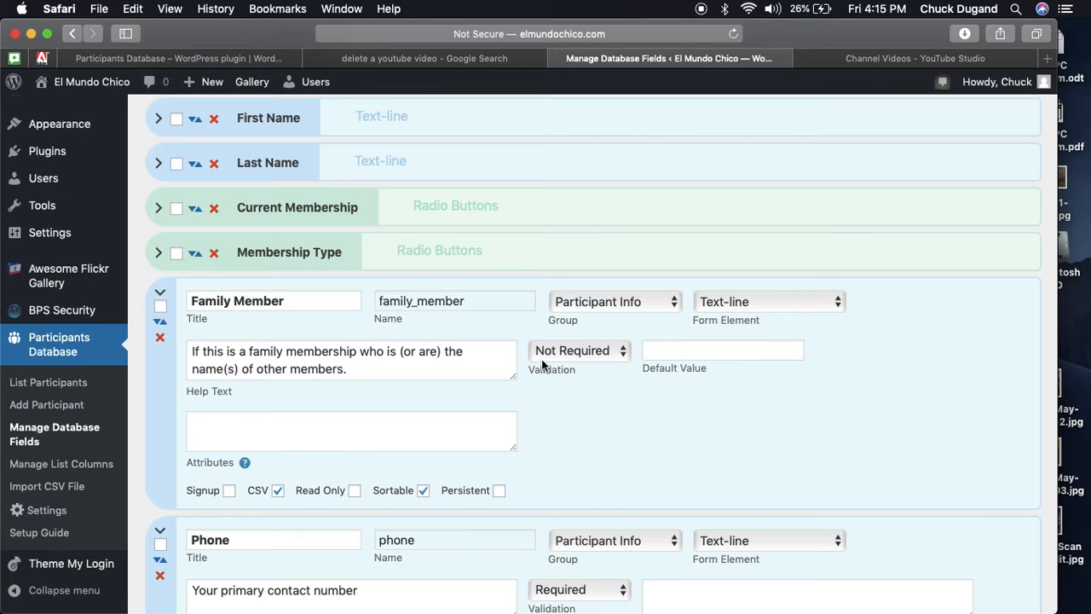
Collapse the Family Member, Phone and Email rows and save the fields with Update Fields.
click(161, 295)
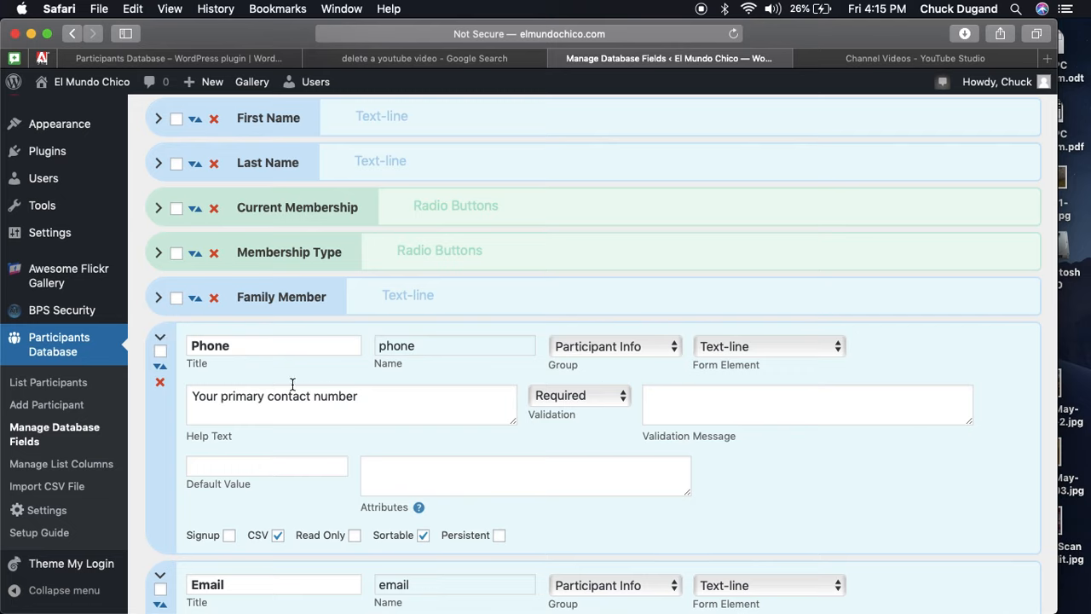
click(161, 339)
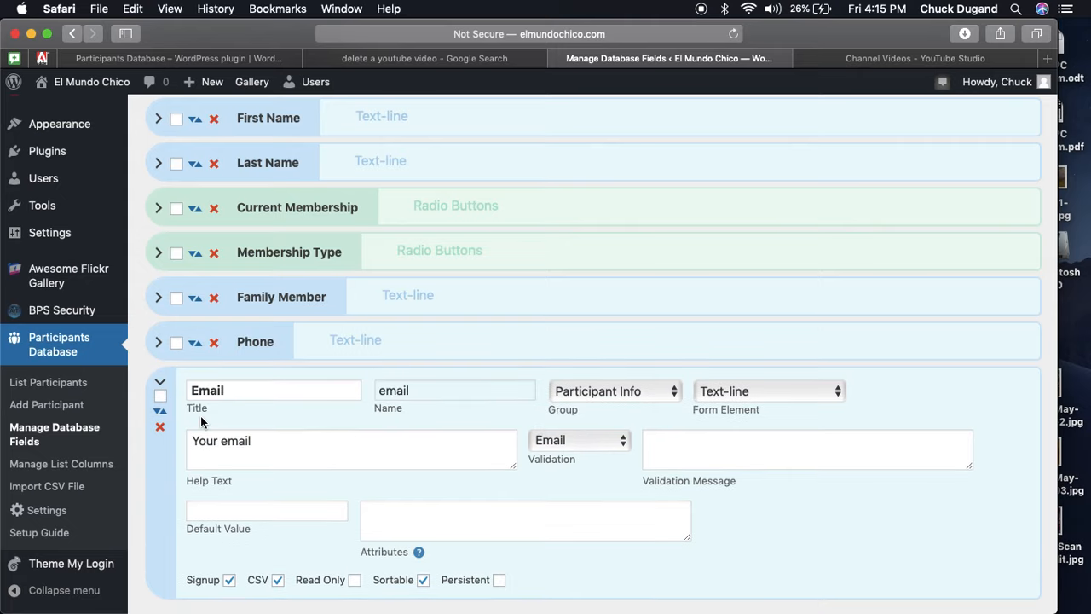
scroll(491, 444, down, 3)
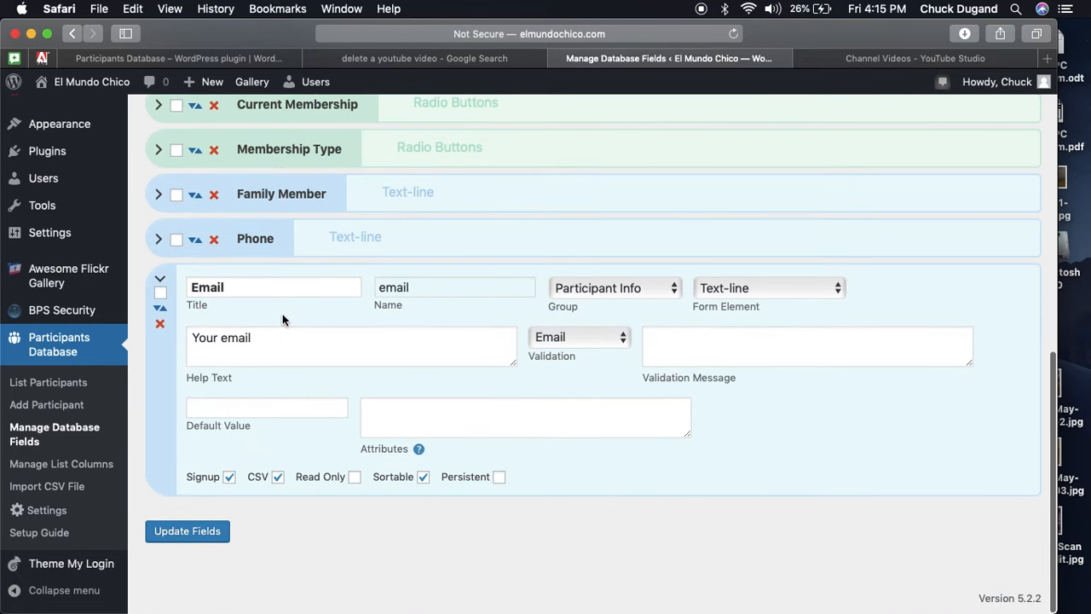
click(160, 278)
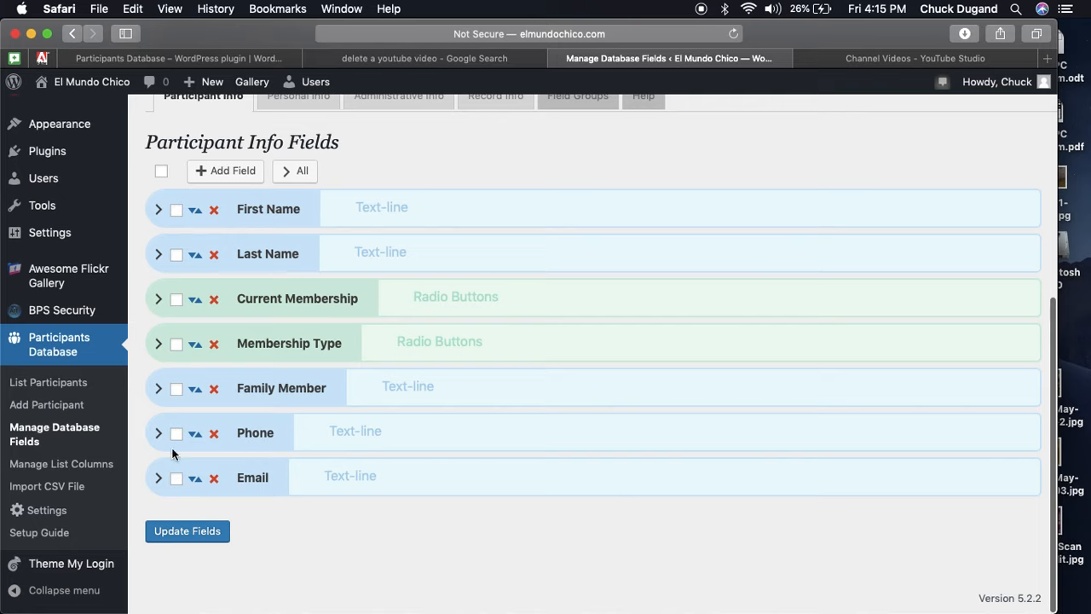
click(187, 536)
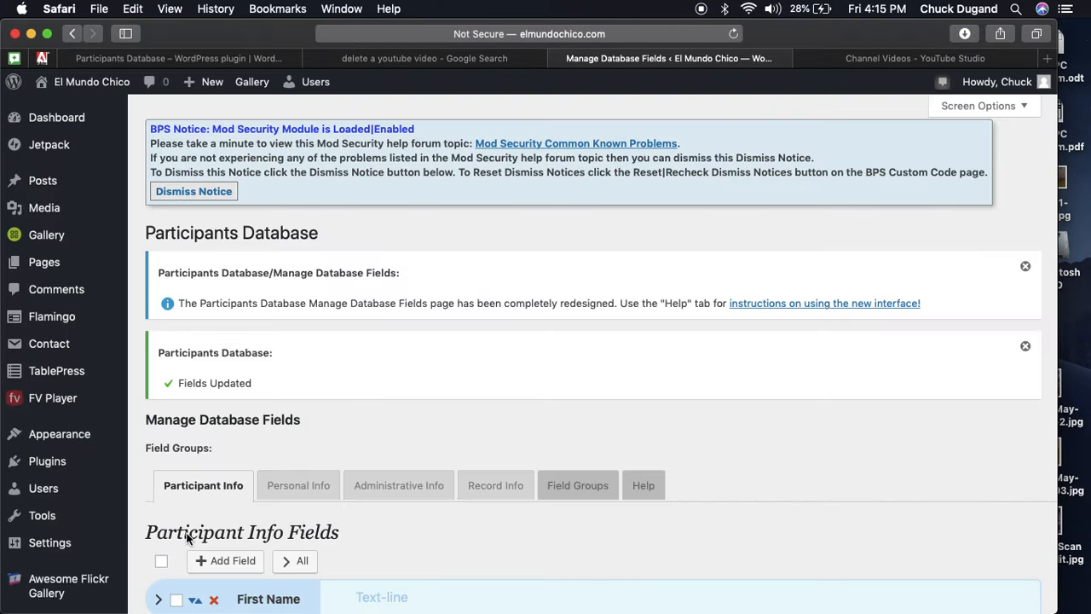
scroll(187, 535, down, 5)
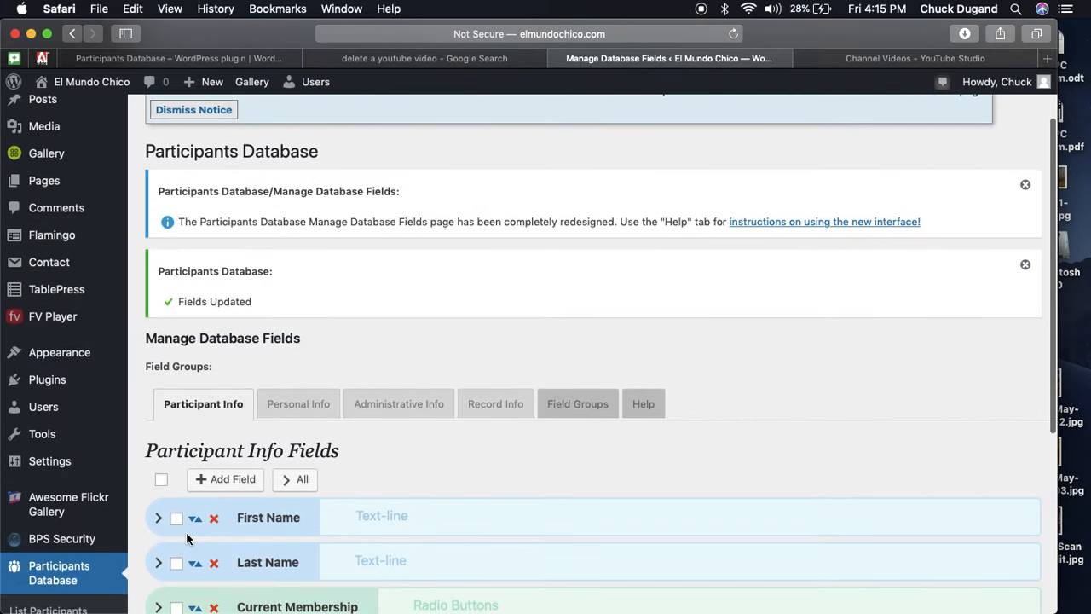
scroll(187, 538, down, 4)
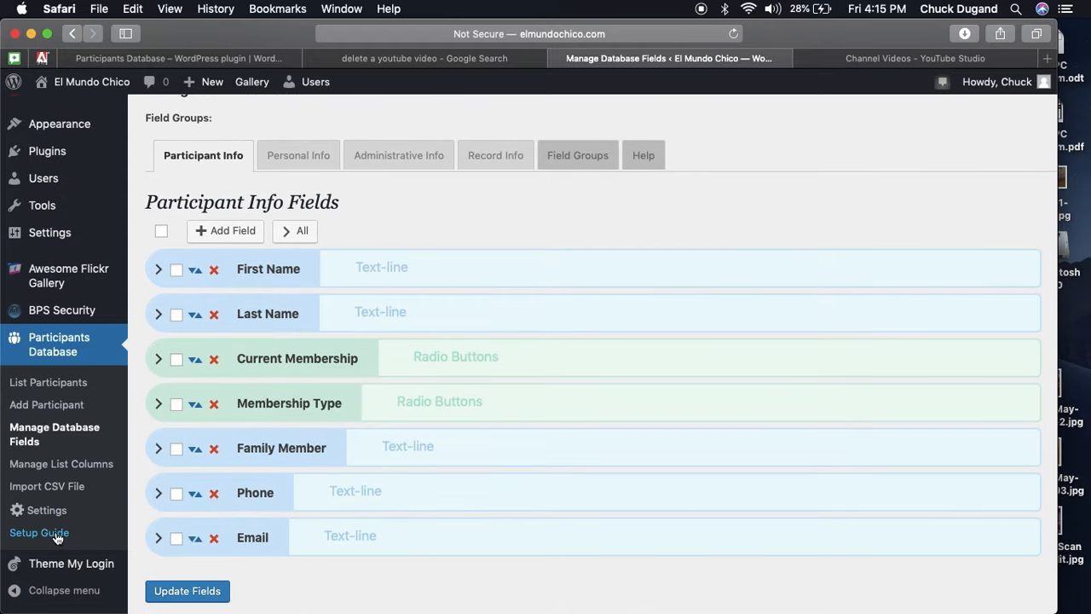
Open the Import CSV File page and download the blank CSV template of the eight columns.
click(69, 490)
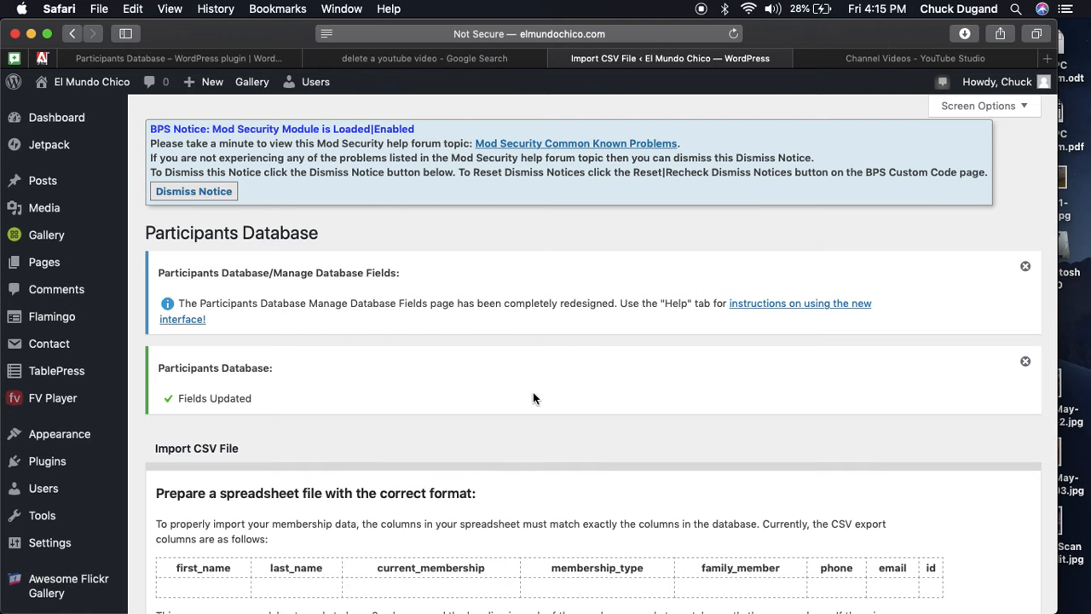
scroll(533, 398, down, 2)
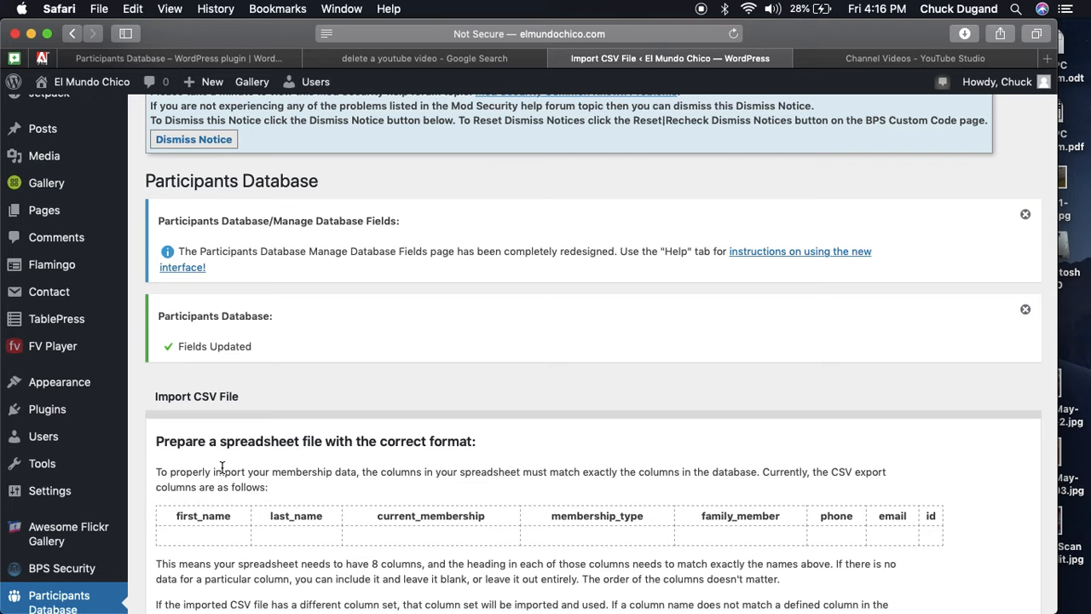
scroll(222, 468, down, 1)
scroll(221, 468, down, 4)
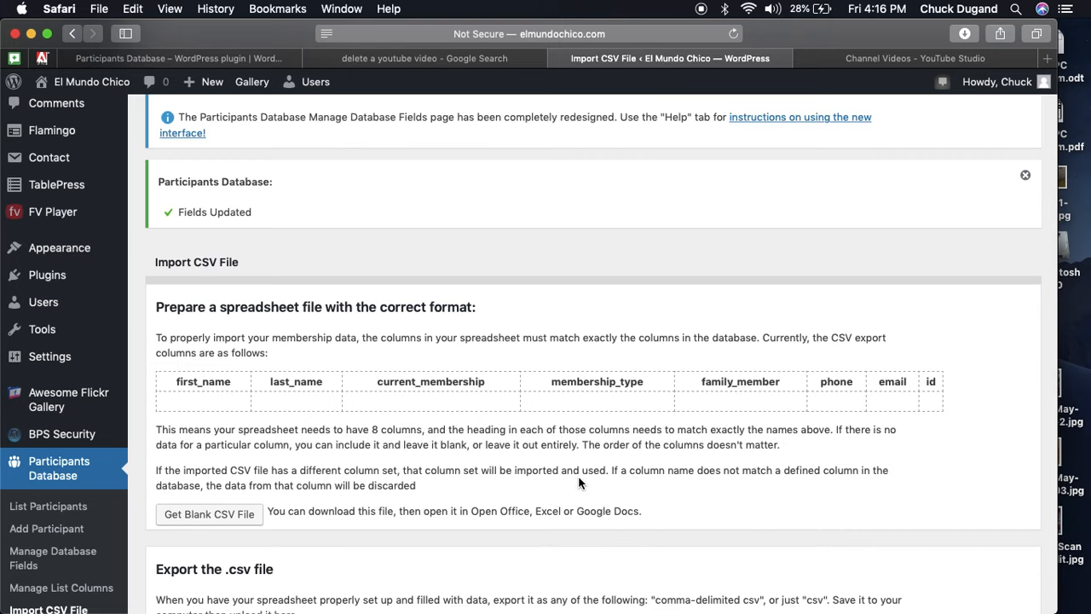
click(225, 517)
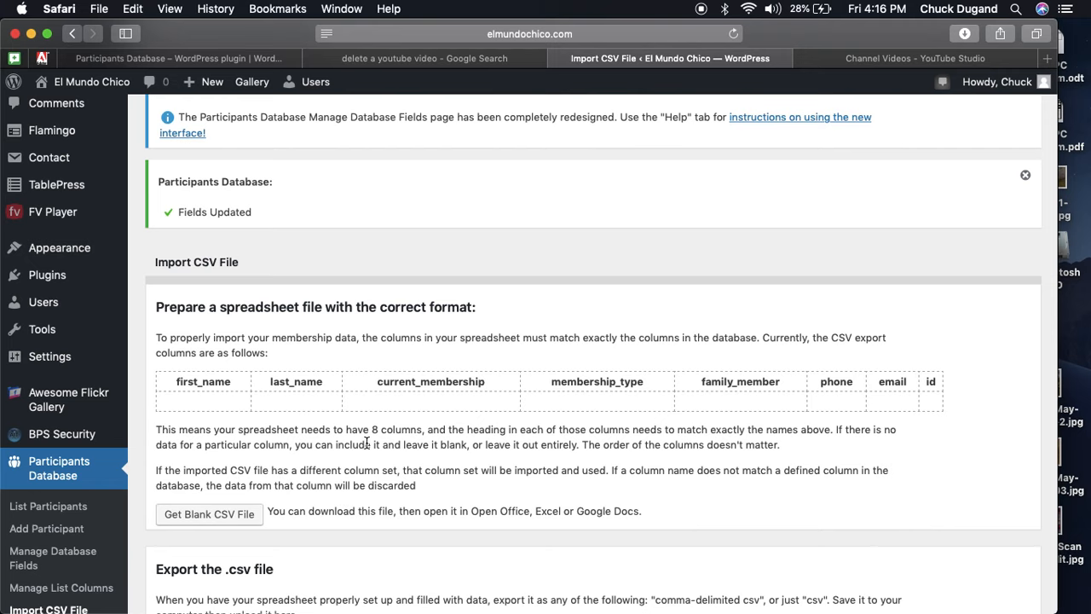
scroll(366, 444, down, 1)
scroll(367, 444, down, 6)
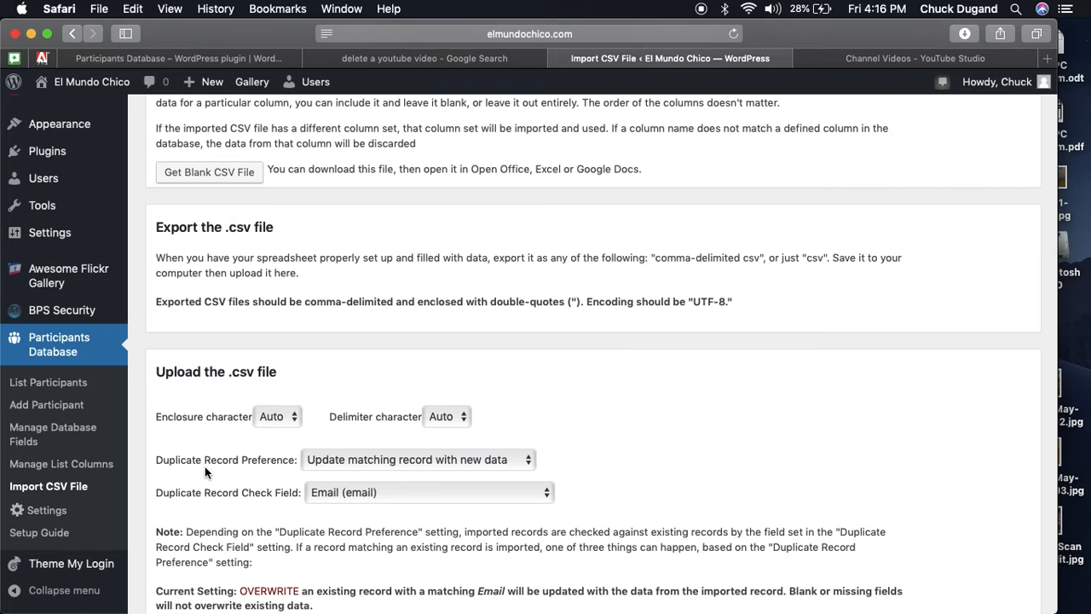
scroll(205, 476, down, 3)
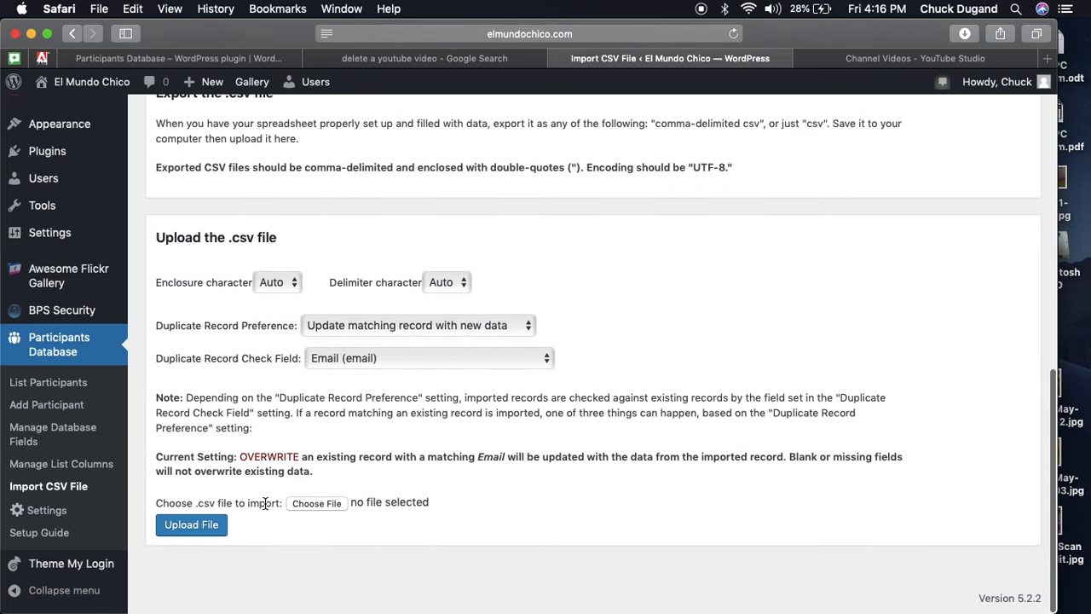
Choose members-test.csv from the Downloads folder and upload it for import.
click(318, 505)
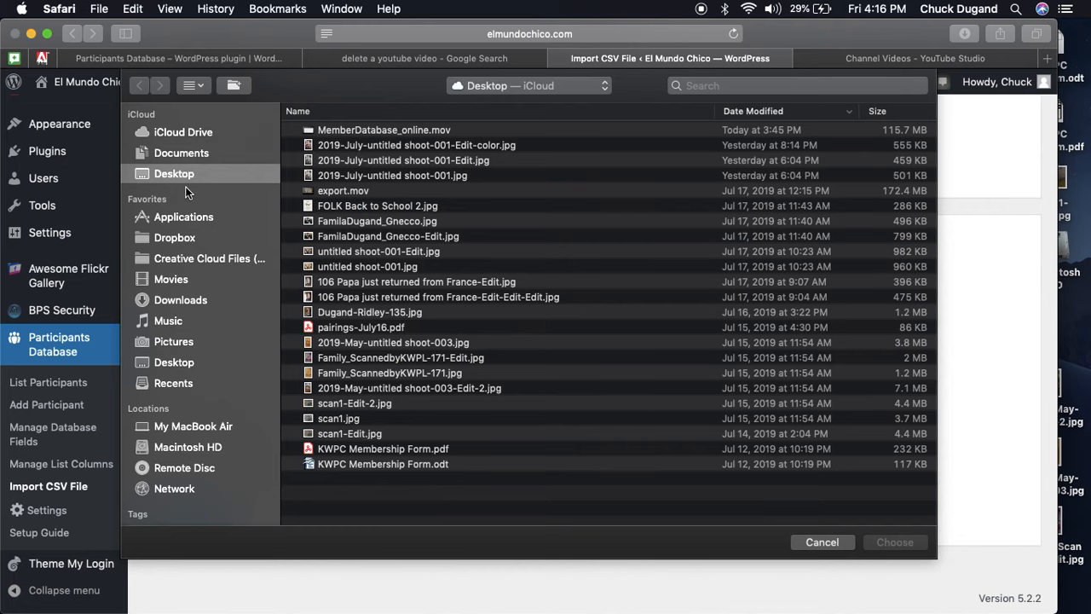
click(180, 298)
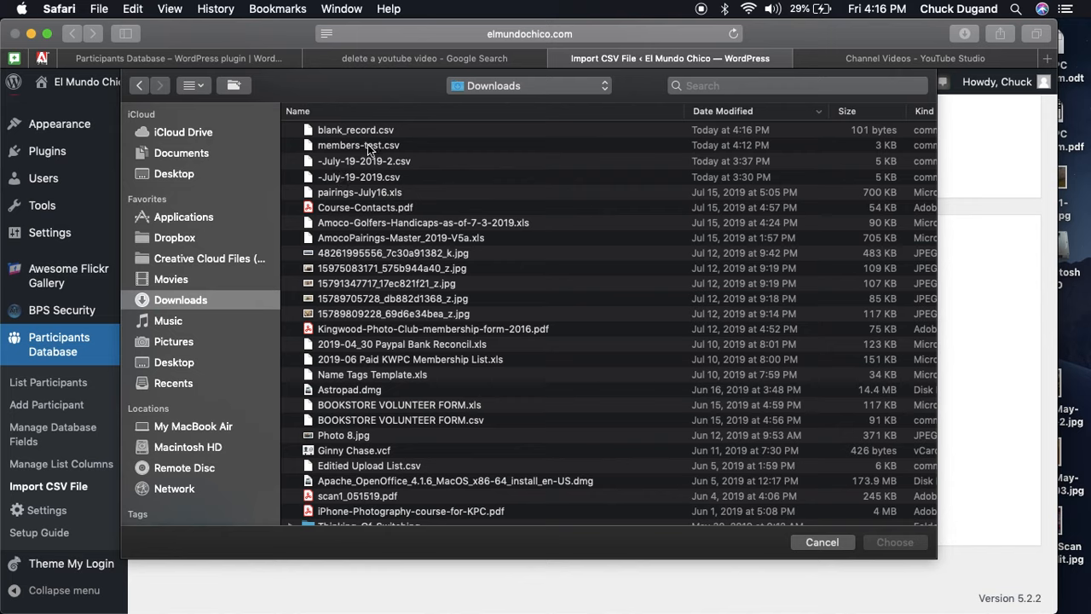
click(367, 143)
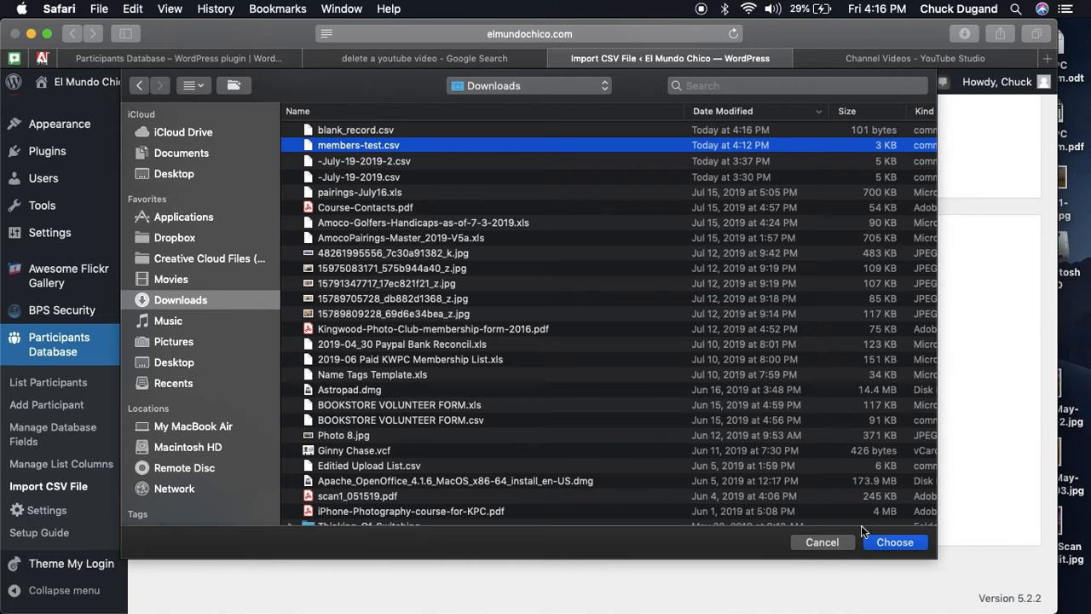
click(884, 544)
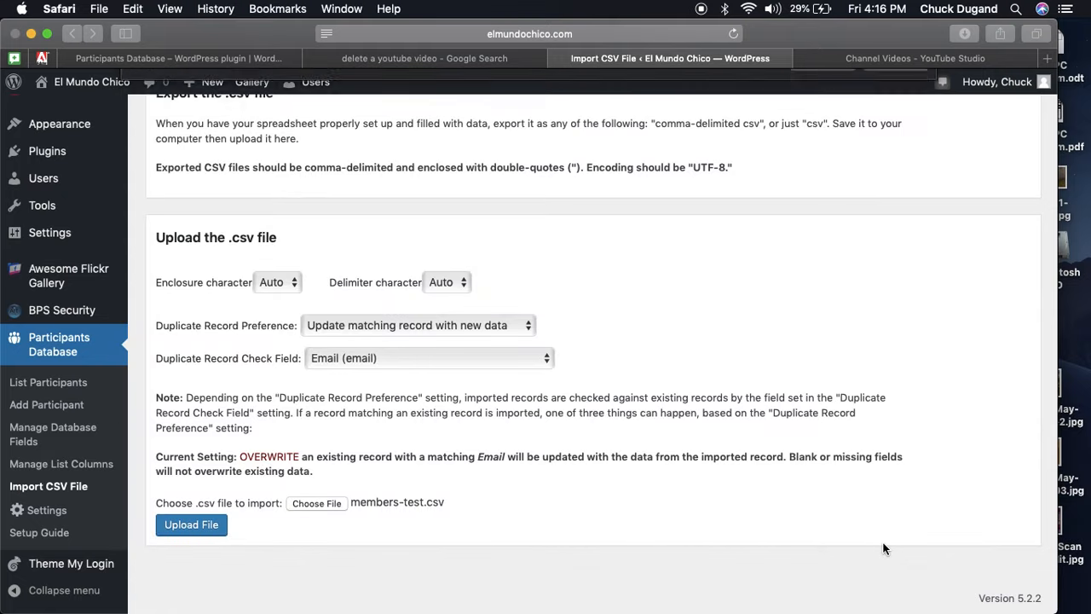
click(210, 526)
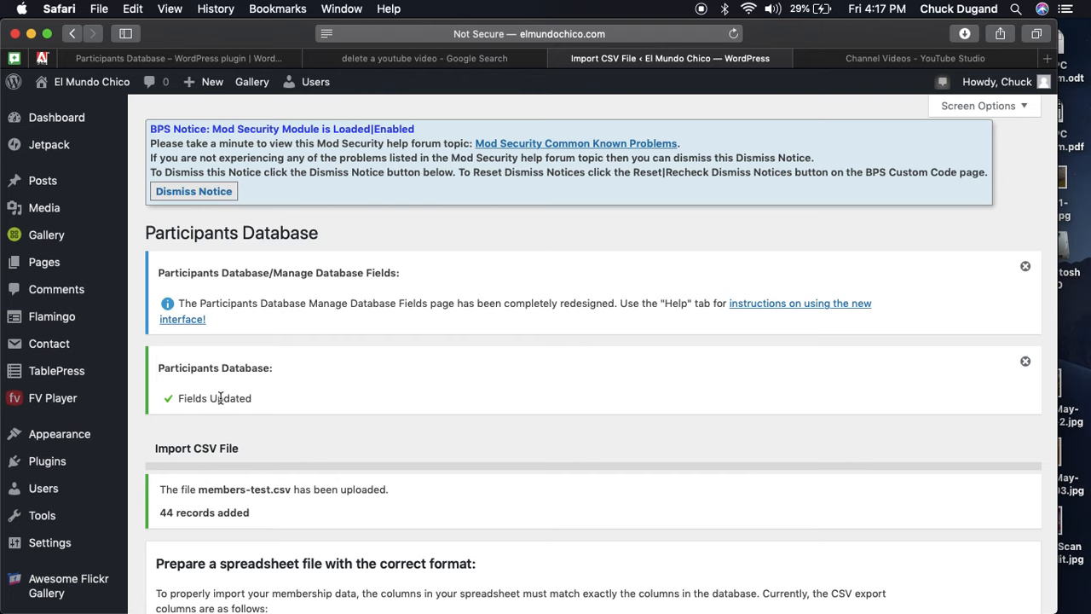
Review the import confirmation showing 44 records added and the expected CSV columns.
scroll(256, 397, down, 3)
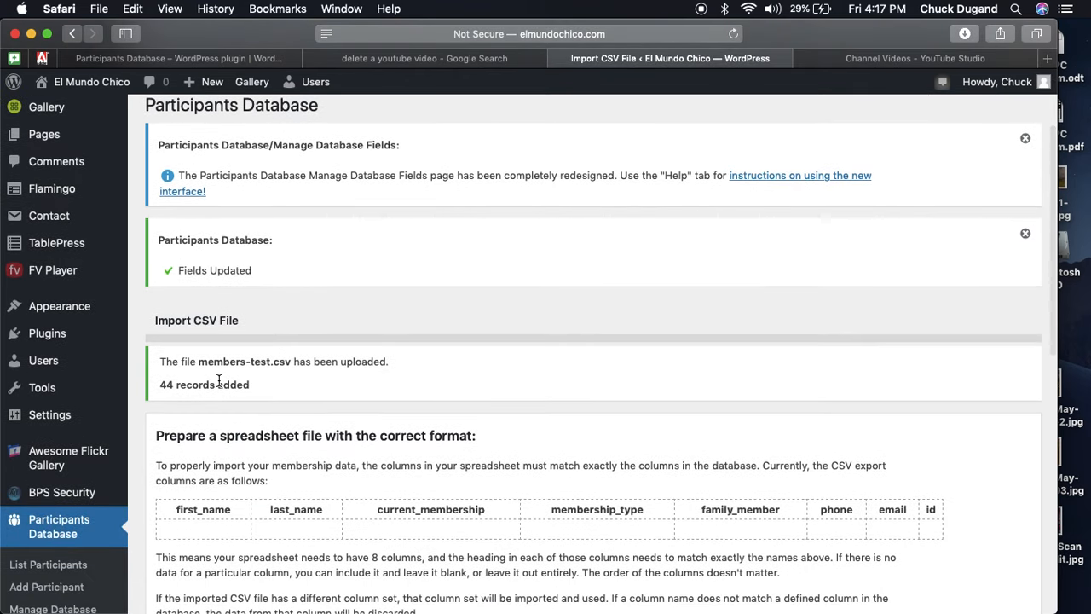
scroll(208, 377, down, 3)
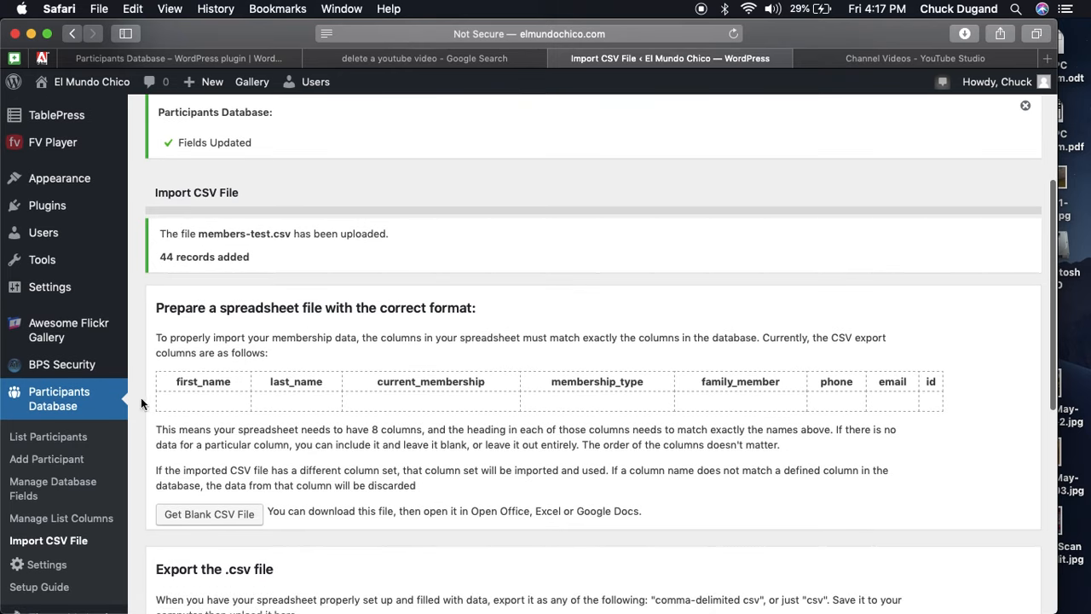
Open List Participants and browse the 44 imported Family membership records.
click(76, 438)
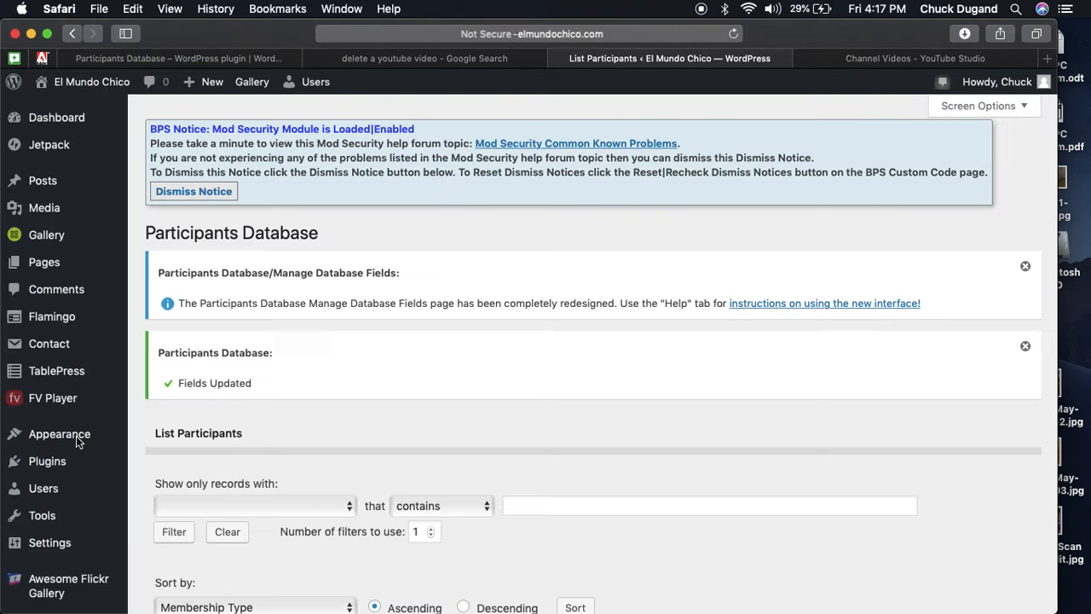
scroll(77, 442, down, 1)
scroll(75, 436, down, 5)
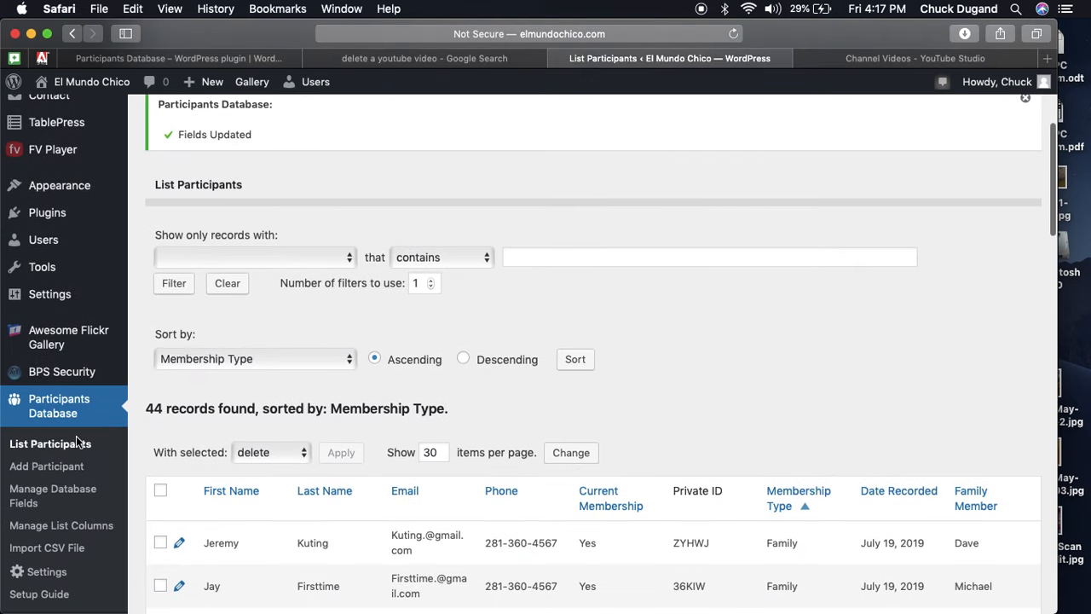
scroll(76, 436, down, 5)
scroll(76, 435, down, 1)
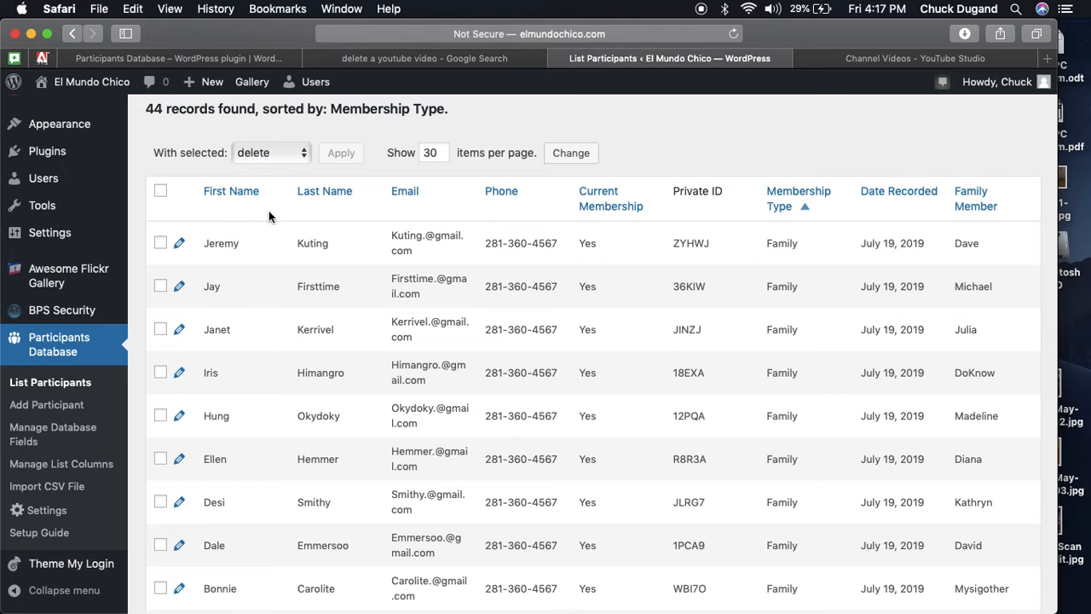
Sort the participant list ascending by the First Name column and review the results.
click(227, 193)
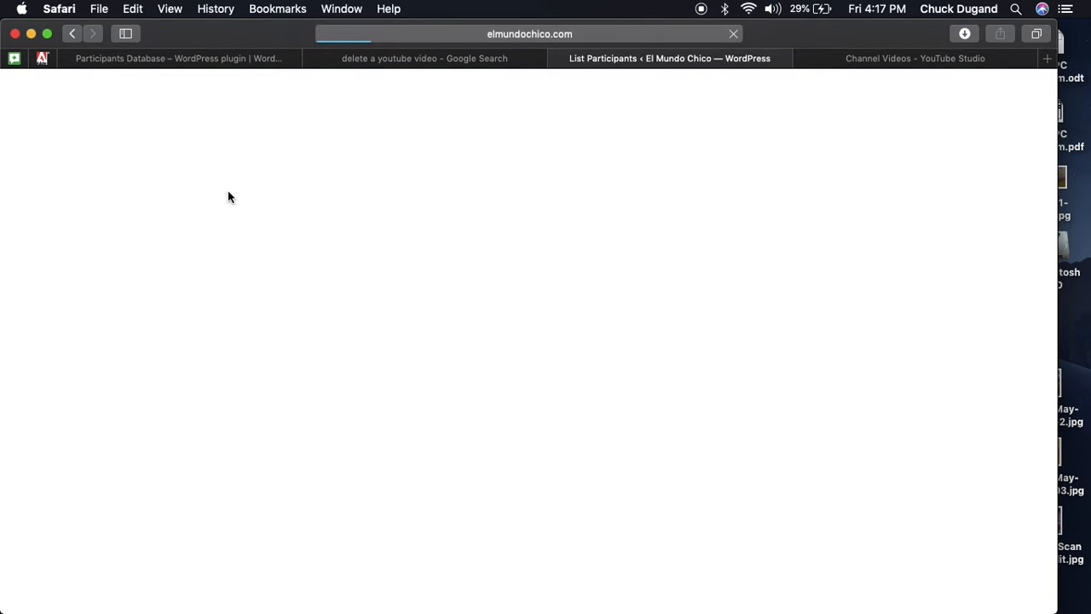
scroll(286, 392, down, 4)
scroll(286, 395, down, 5)
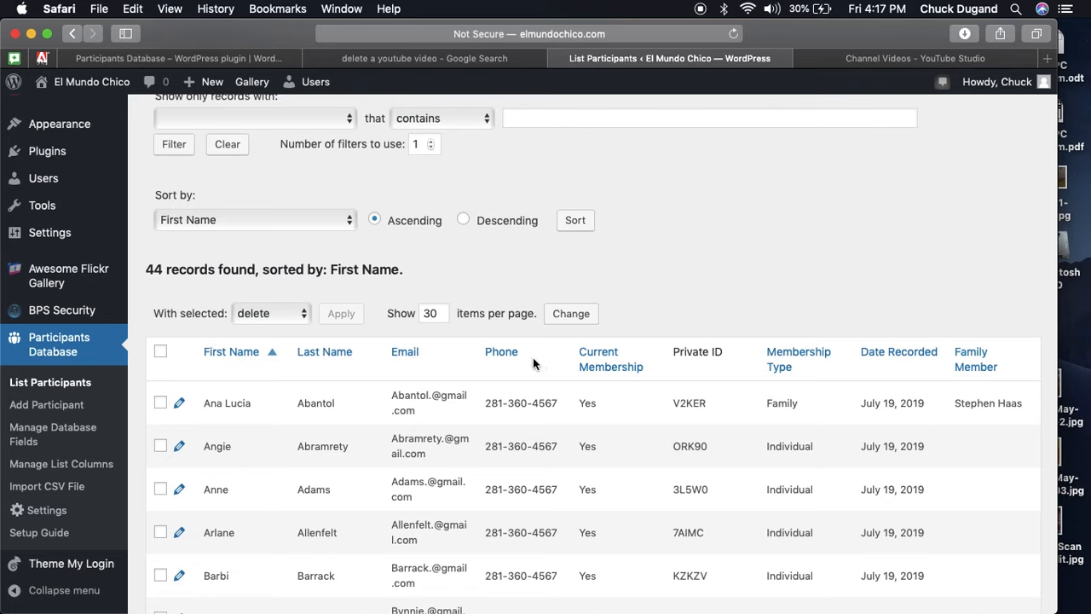
scroll(285, 248, up, 2)
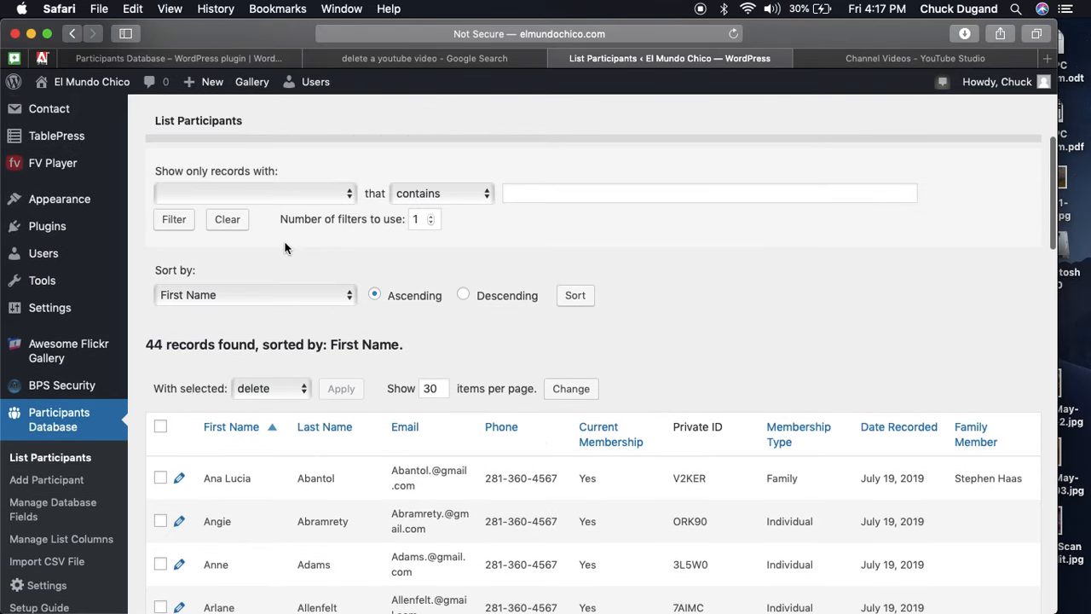
click(305, 202)
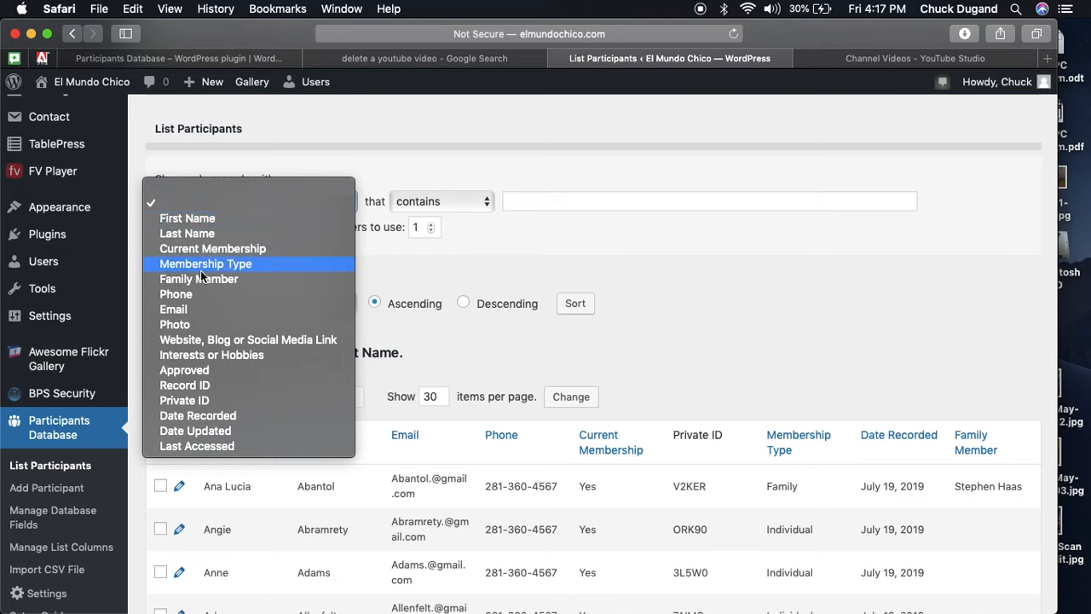
click(181, 312)
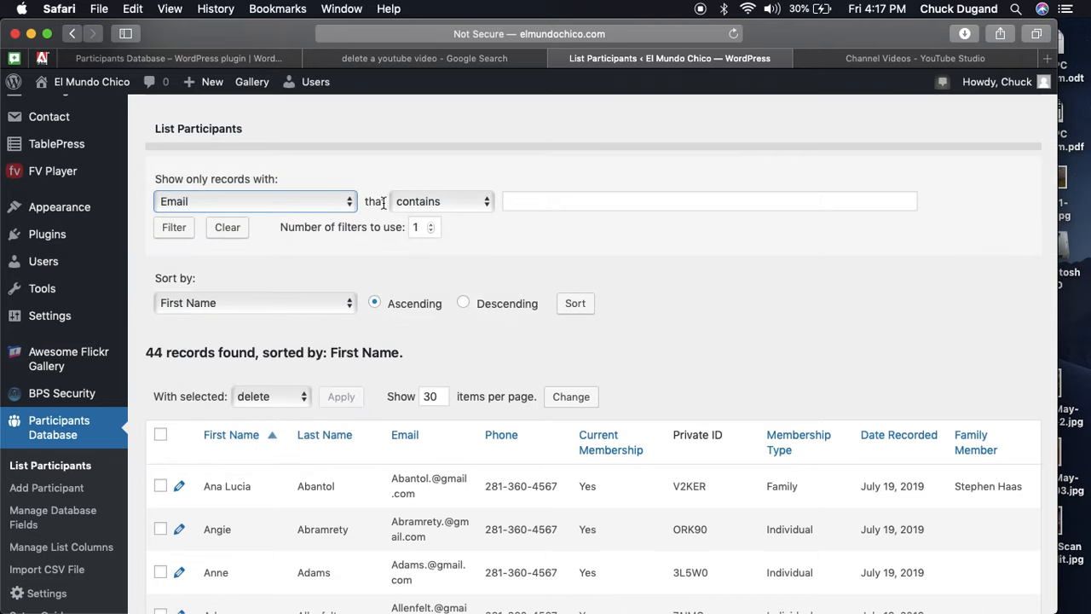
click(541, 200)
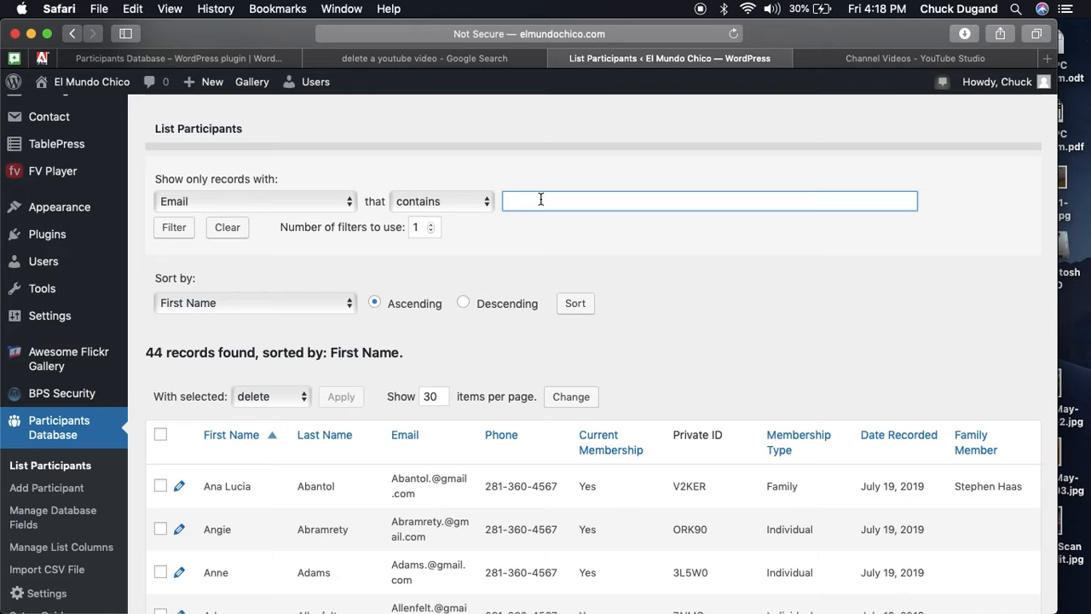
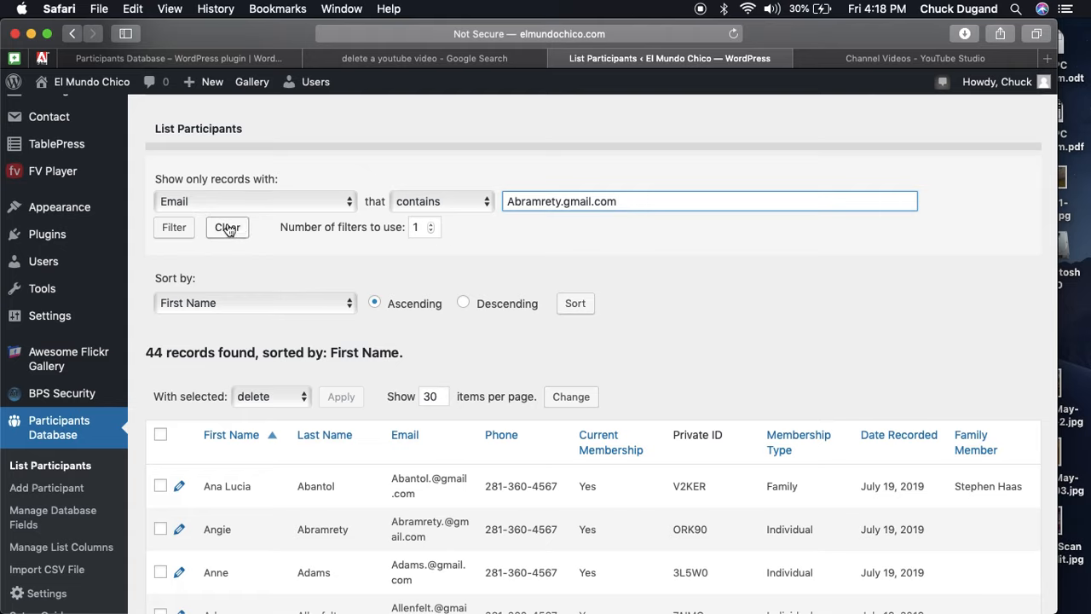
click(184, 229)
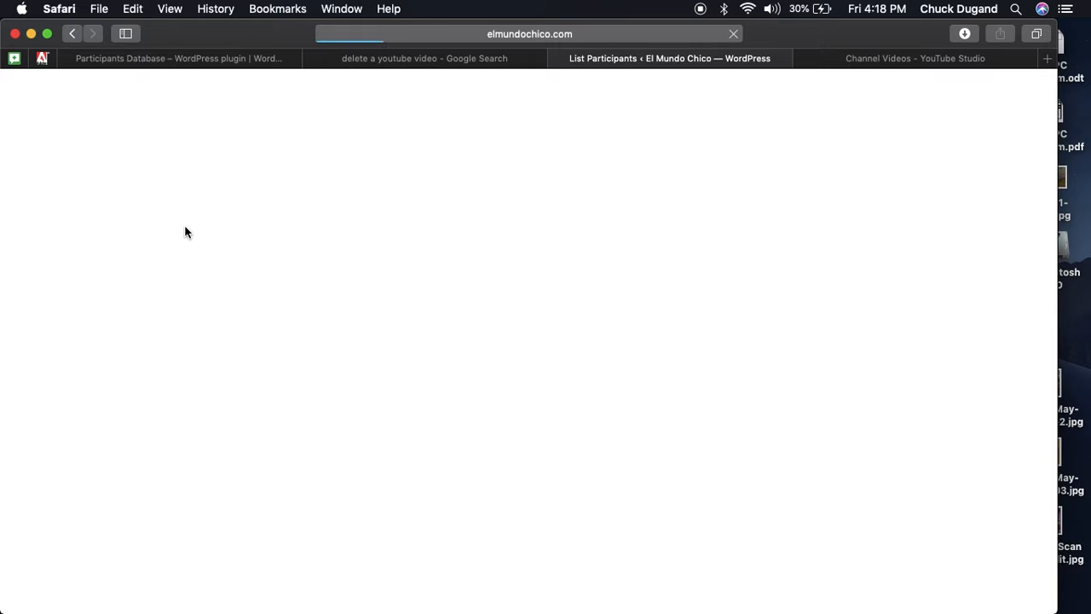
scroll(307, 290, down, 5)
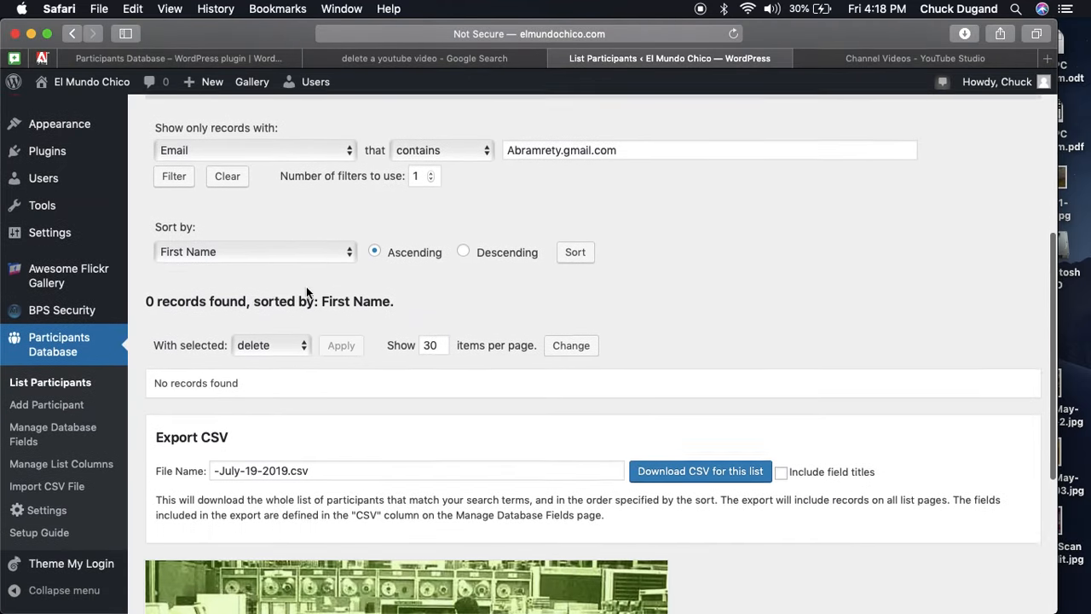
scroll(307, 292, up, 1)
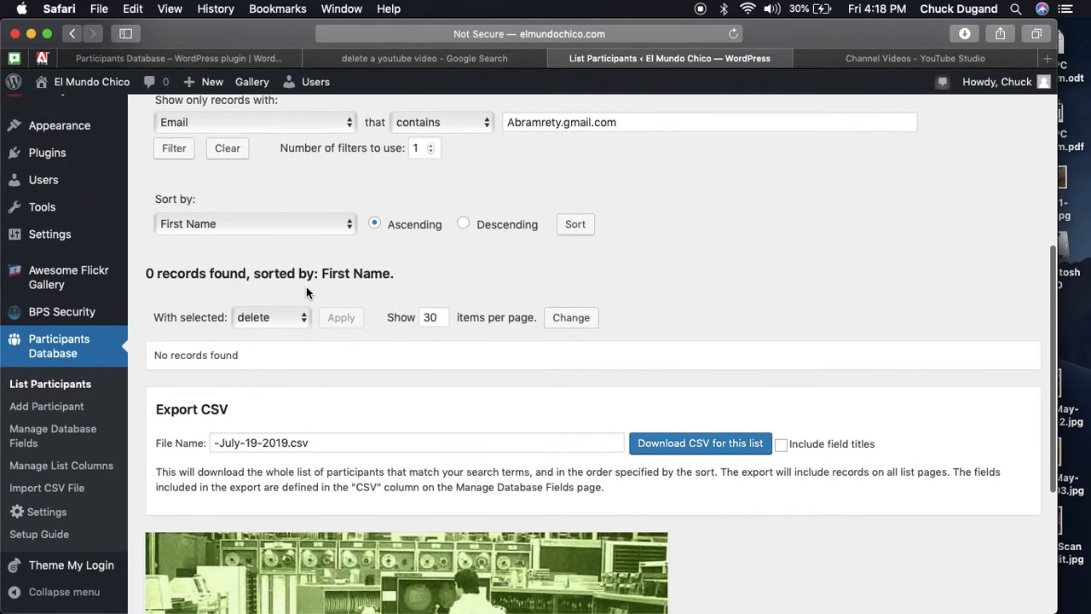
scroll(307, 293, down, 1)
scroll(307, 293, up, 2)
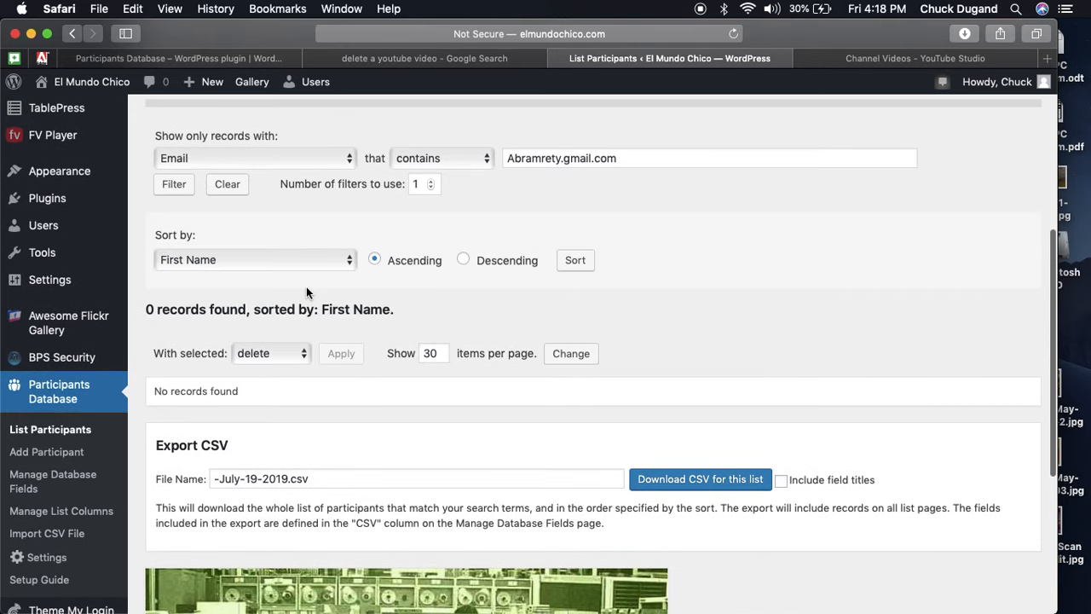
click(466, 162)
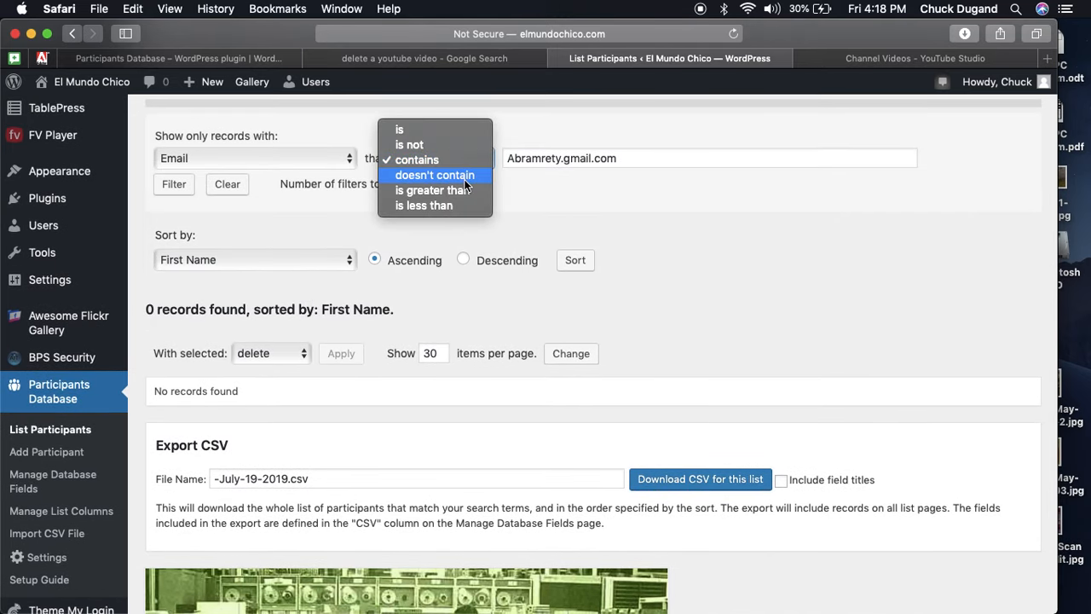
click(437, 145)
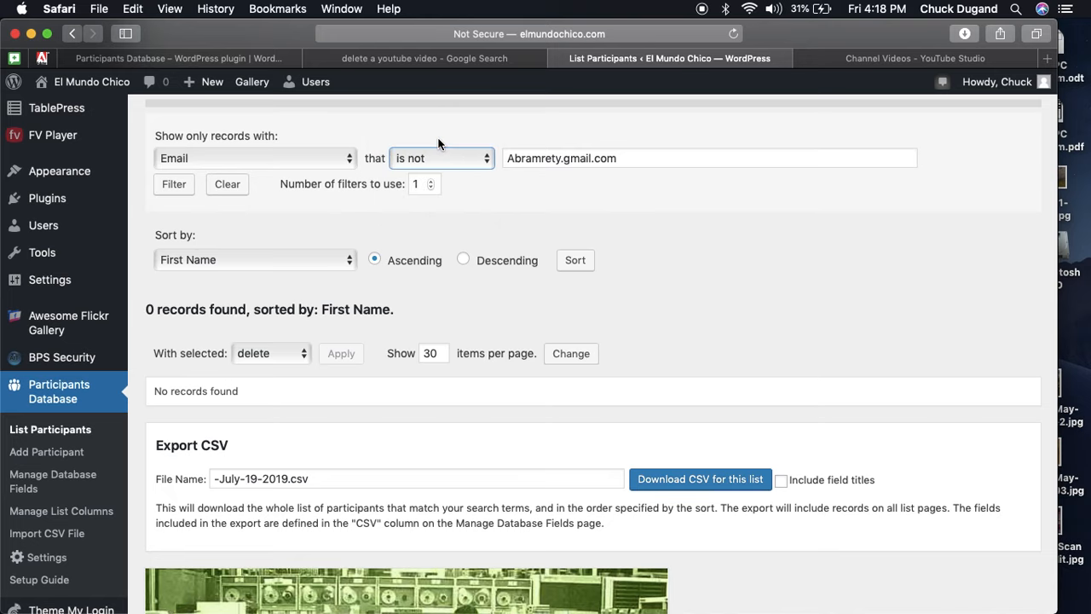
click(175, 184)
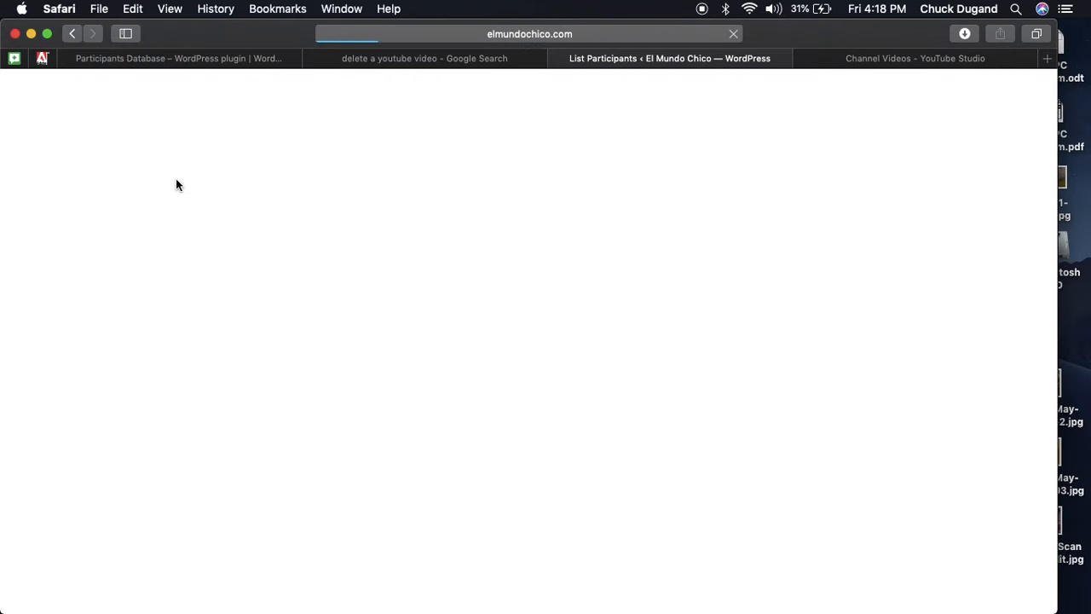
scroll(338, 237, down, 5)
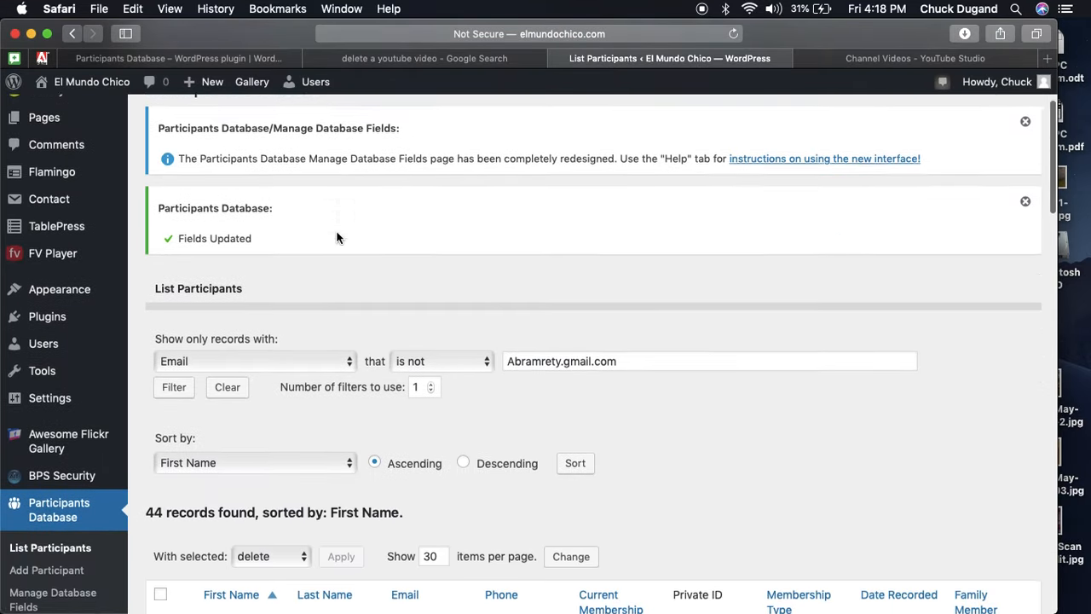
scroll(338, 237, down, 2)
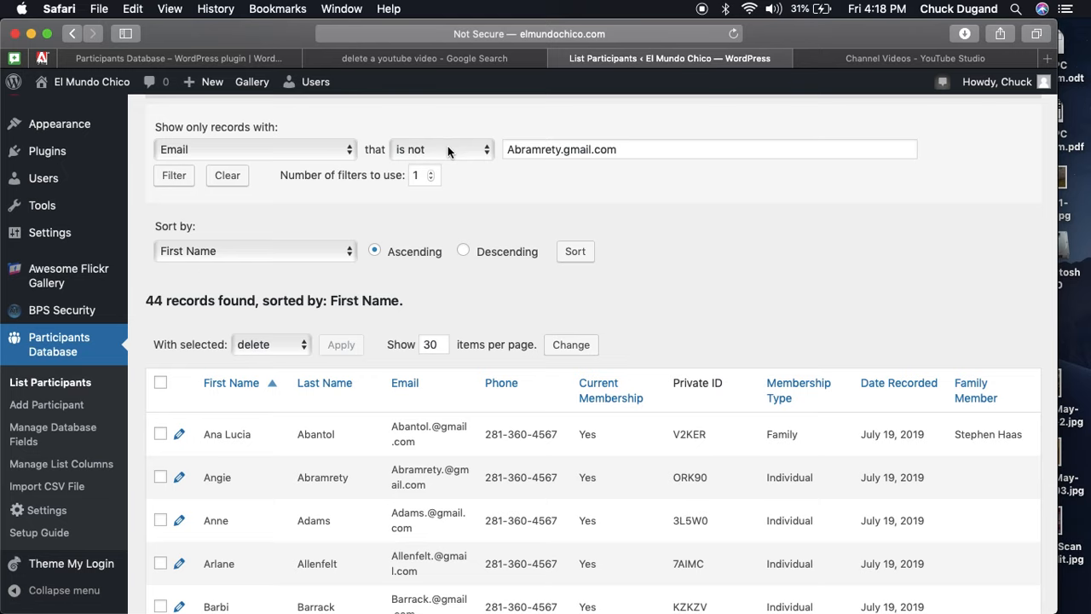
scroll(449, 149, up, 1)
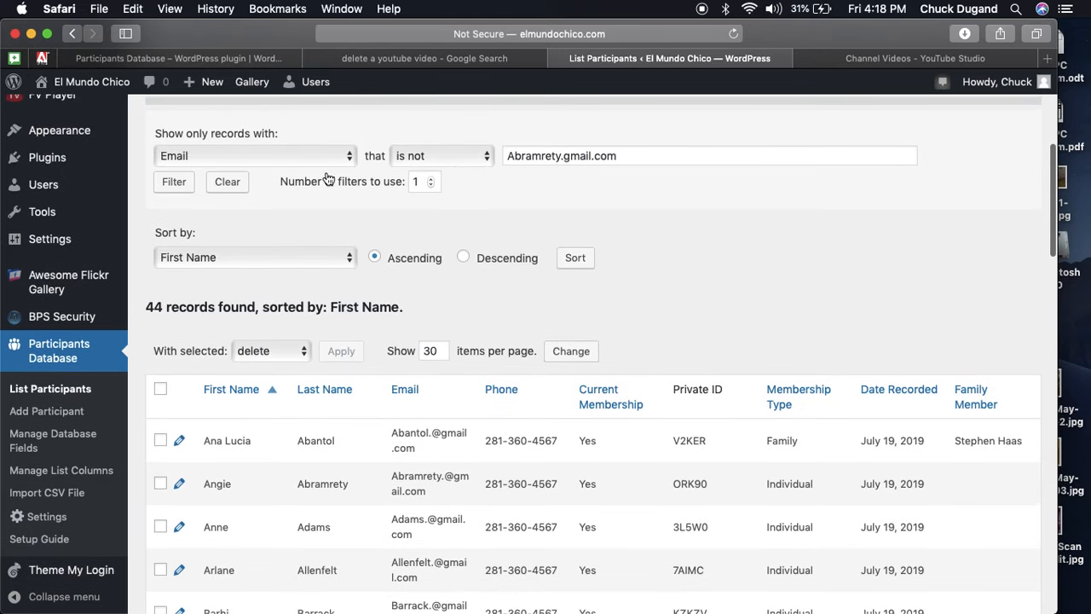
click(227, 183)
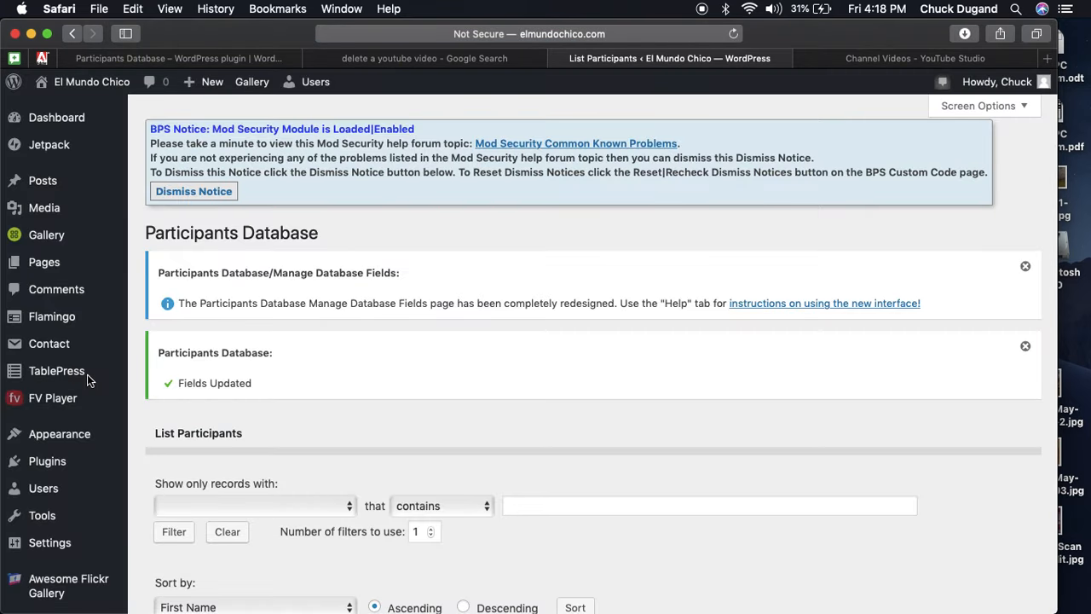
scroll(87, 380, down, 5)
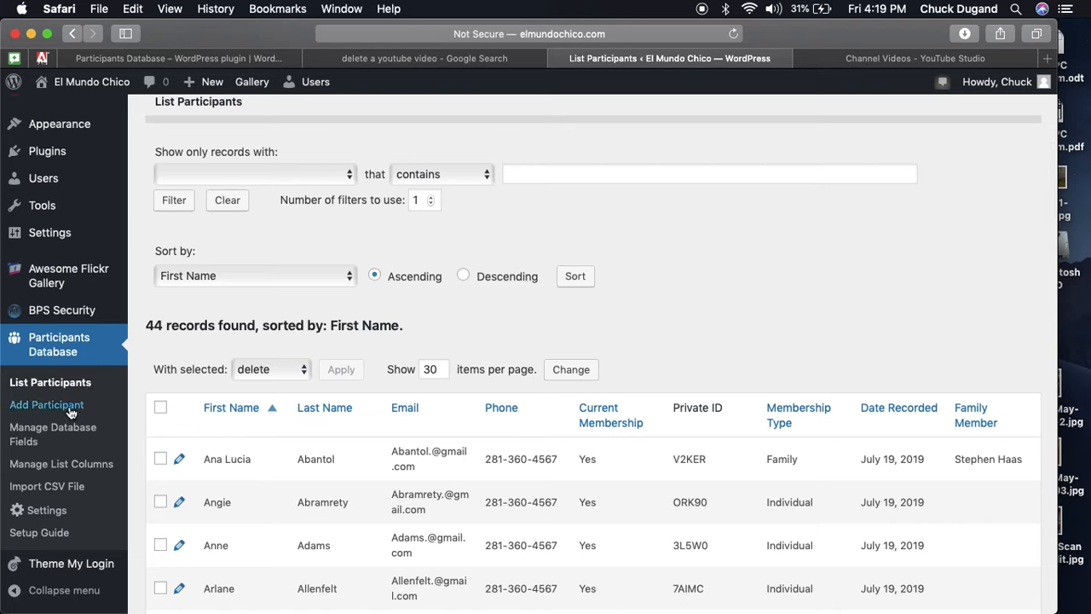
click(71, 412)
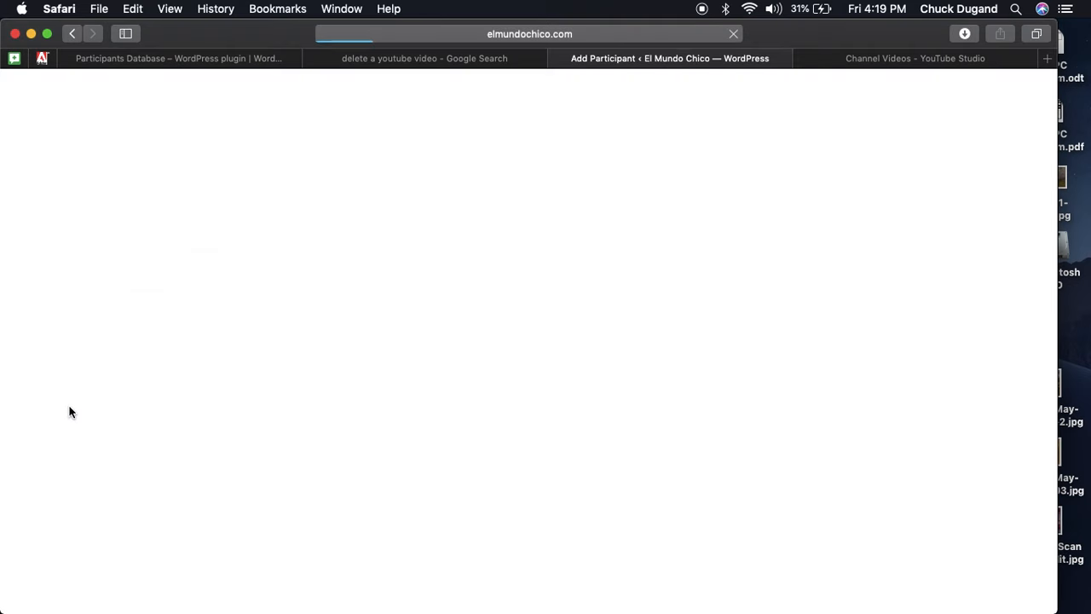
scroll(274, 386, down, 5)
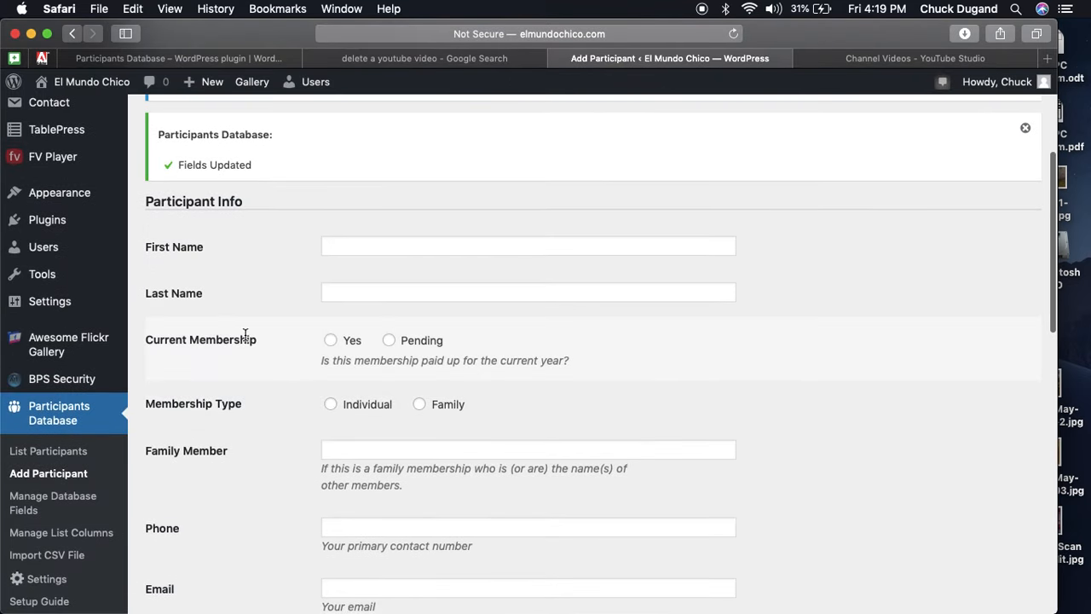
click(333, 342)
click(388, 343)
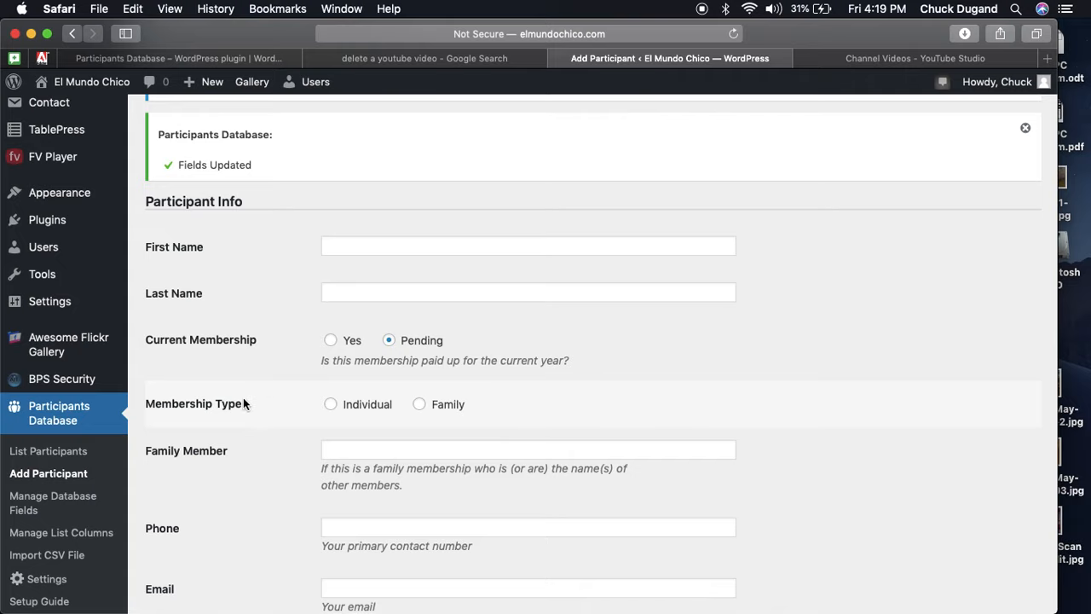
click(332, 405)
click(420, 407)
scroll(258, 430, down, 2)
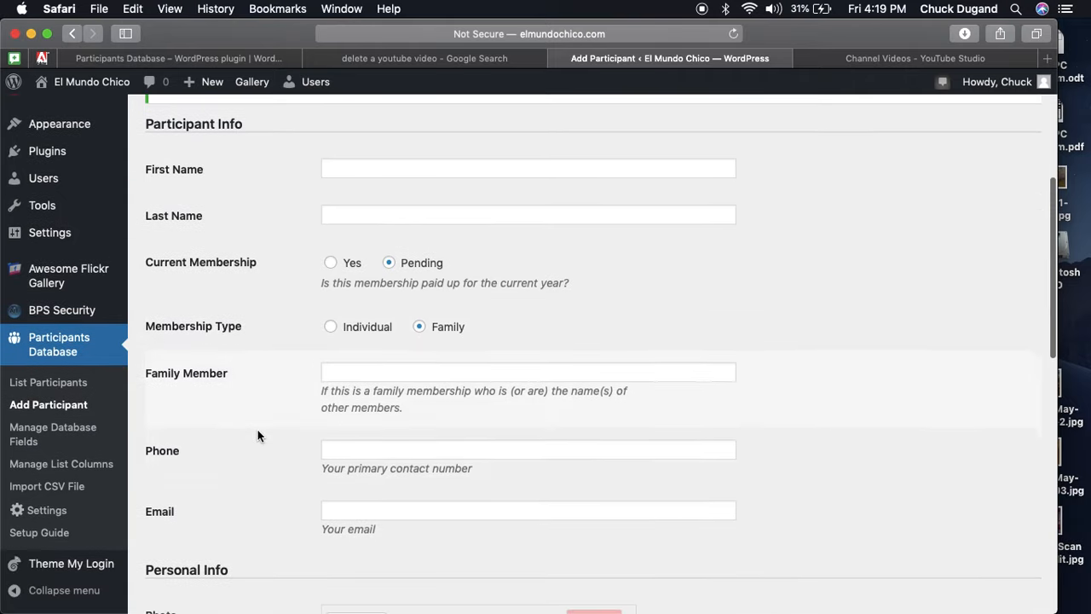
scroll(272, 465, down, 3)
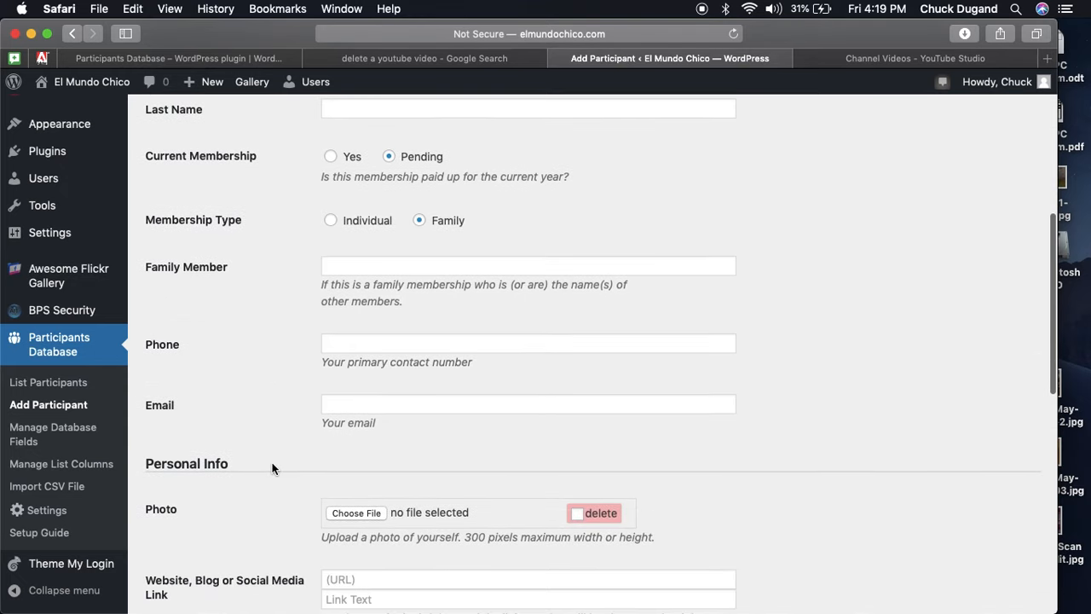
scroll(272, 465, down, 5)
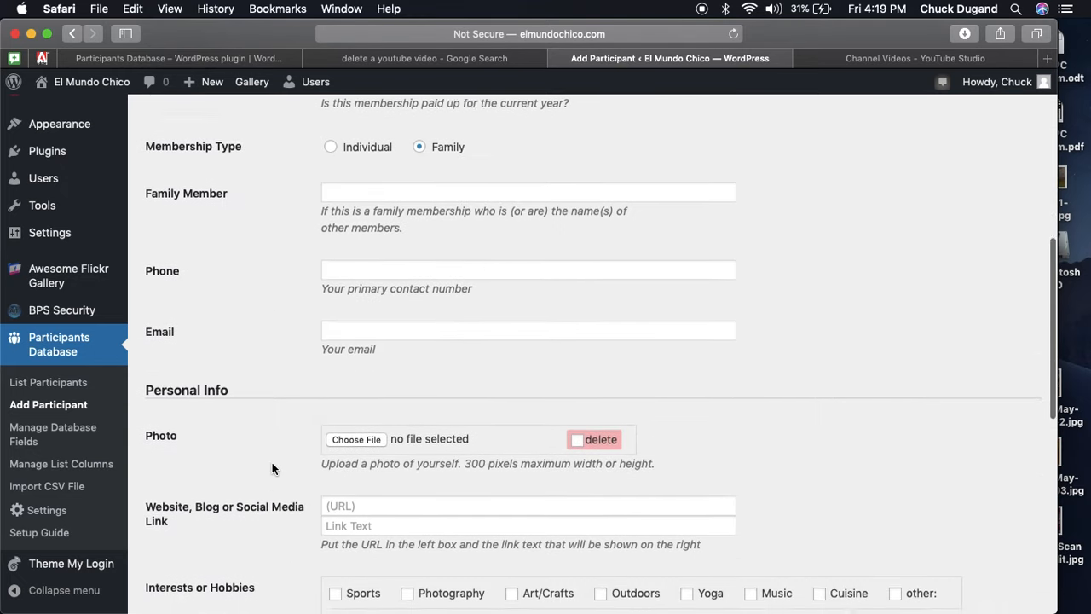
scroll(272, 469, down, 2)
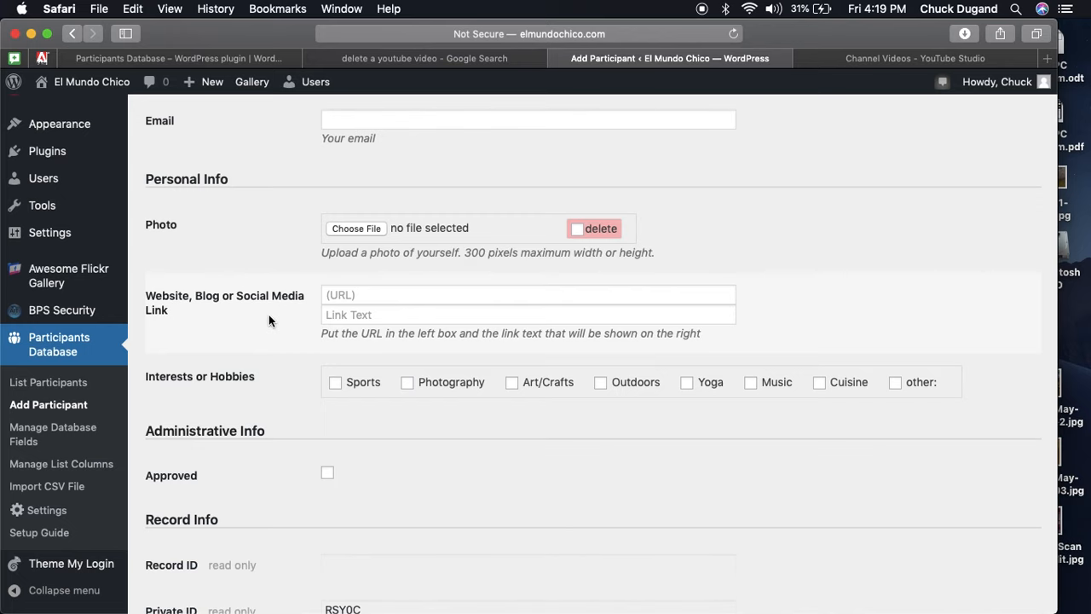
scroll(269, 315, down, 1)
scroll(272, 361, down, 5)
scroll(272, 364, up, 15)
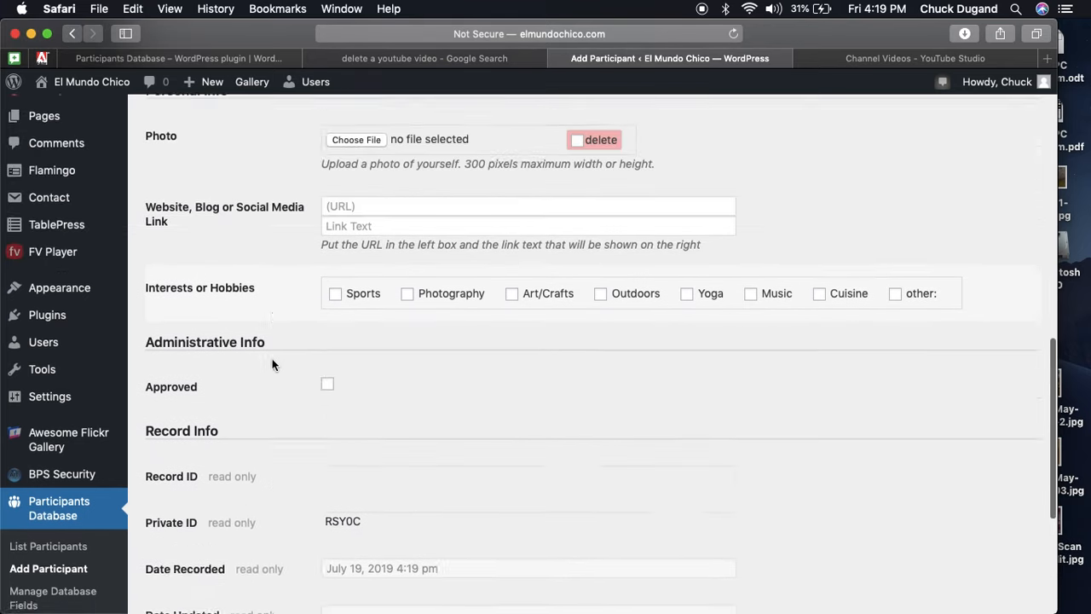
scroll(273, 365, up, 3)
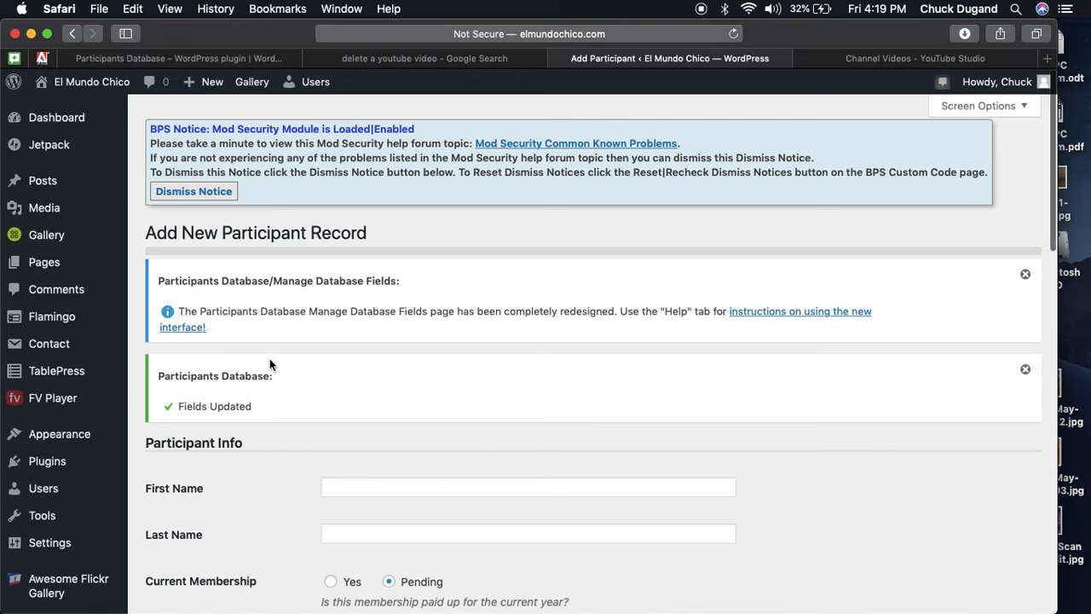
scroll(72, 415, down, 10)
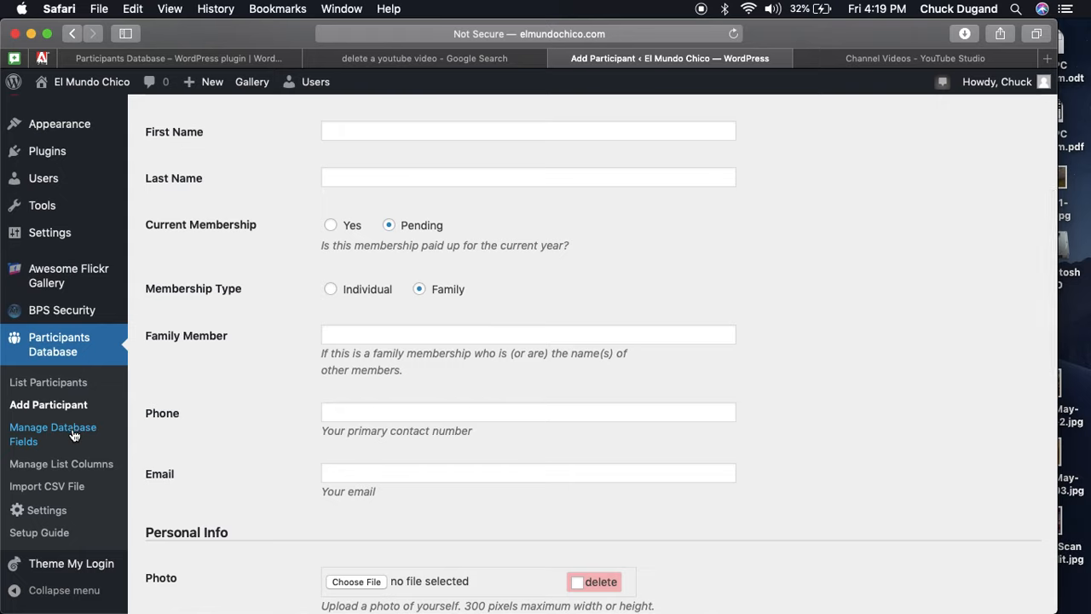
In Manage List Columns, place Membership Type then Family Member after Phone.
click(86, 467)
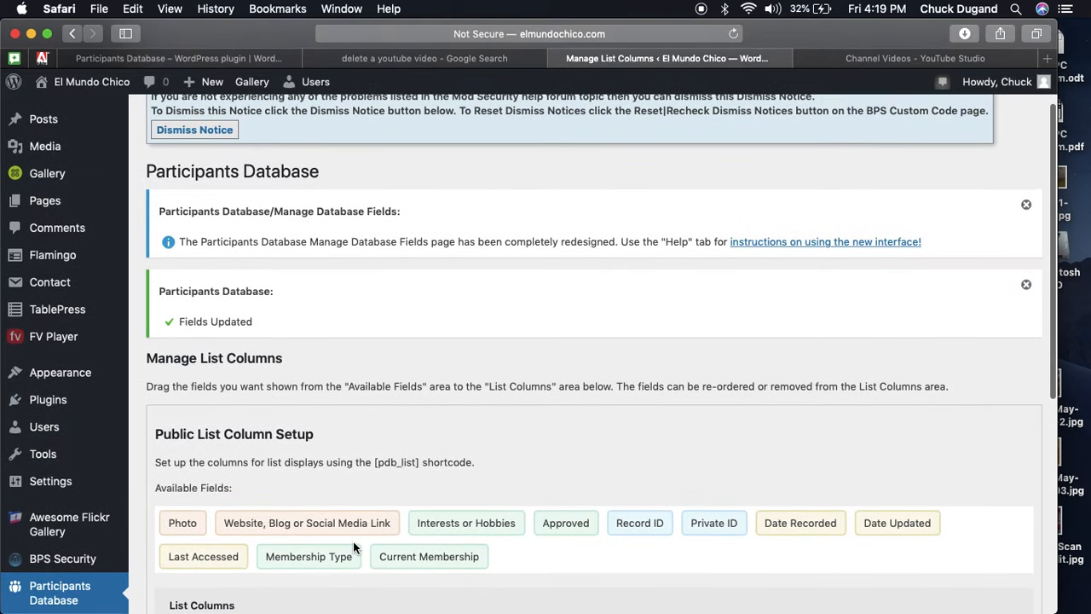
scroll(355, 544, down, 1)
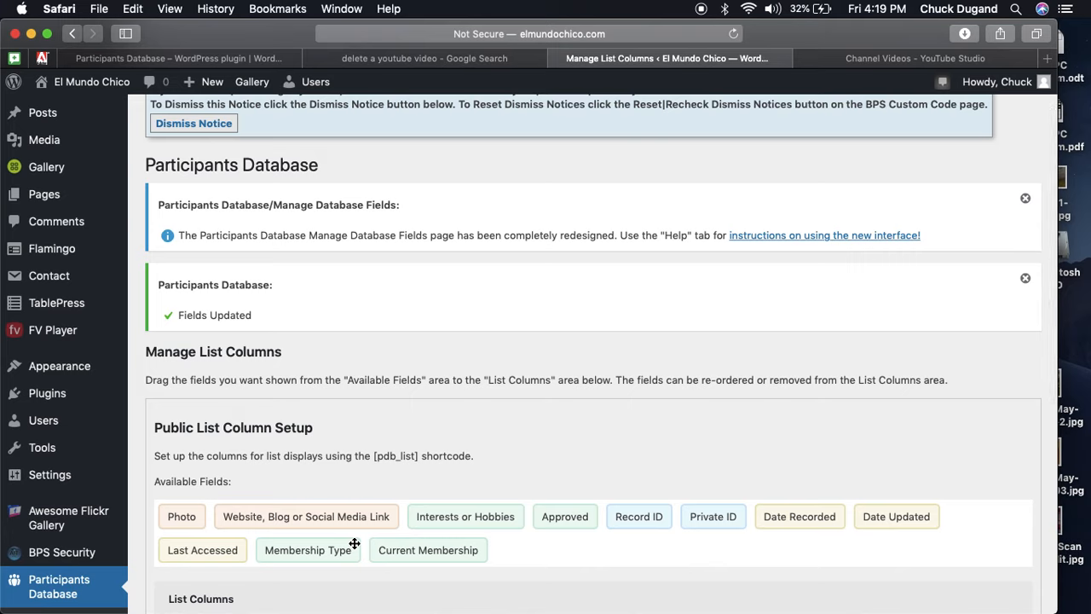
scroll(413, 484, down, 5)
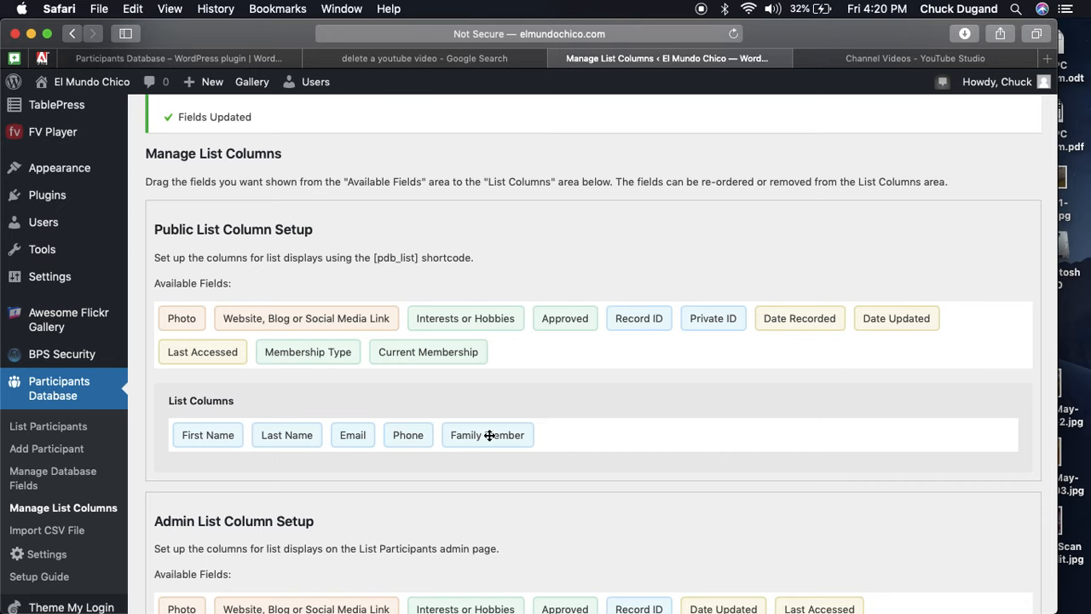
drag(488, 436, 553, 352)
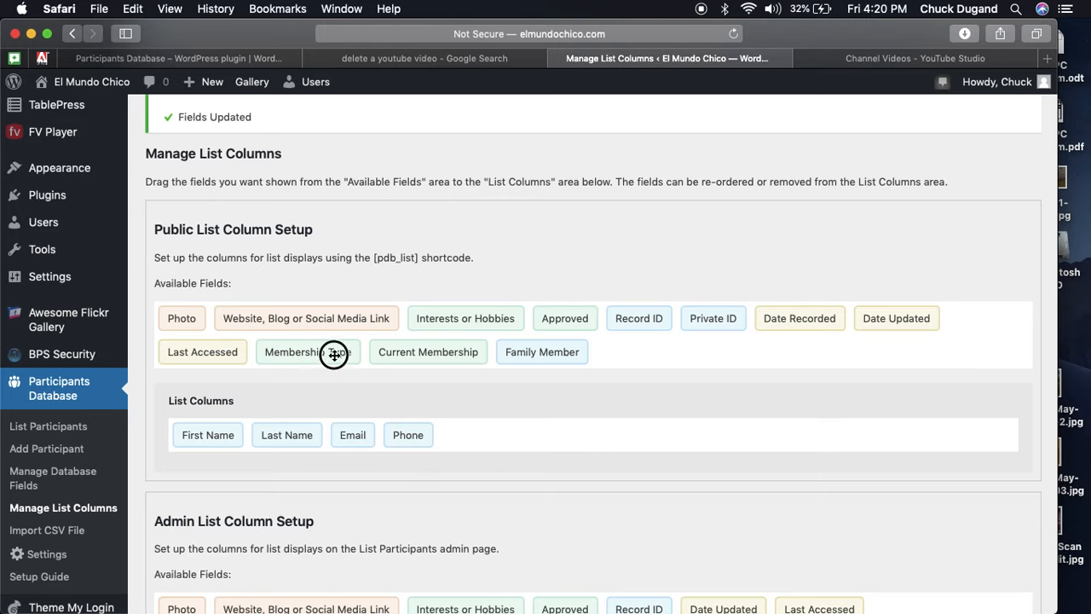
drag(336, 353, 539, 439)
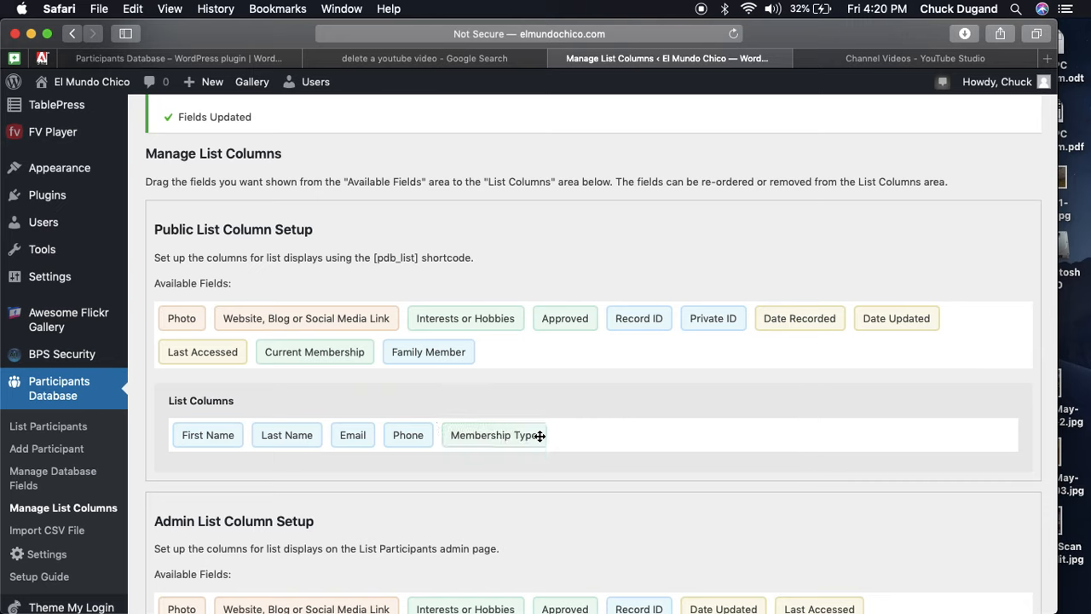
drag(437, 352, 614, 424)
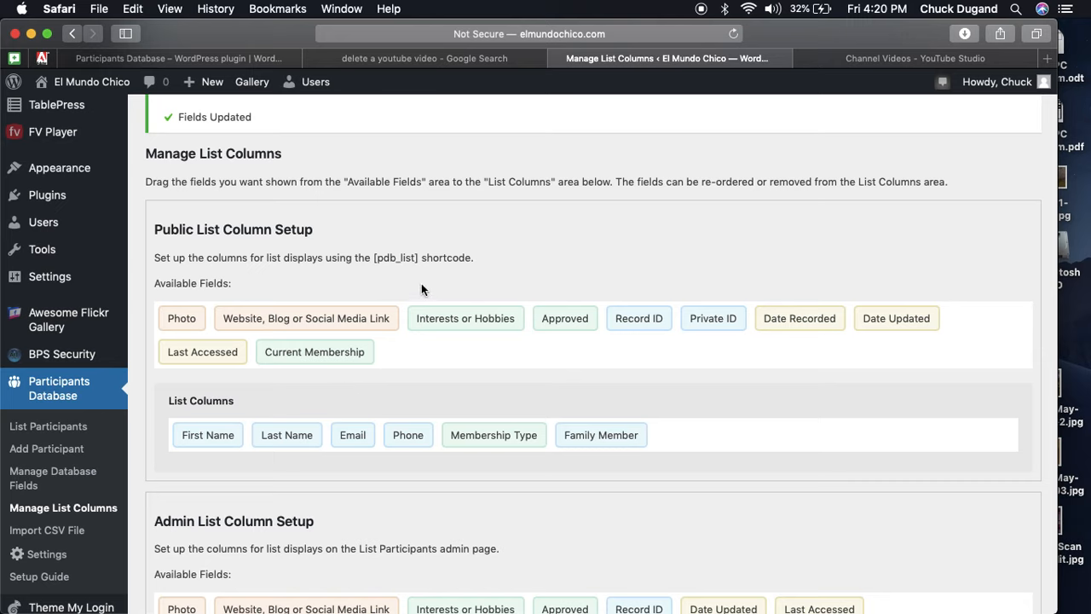
Select the [pdb_list] shortcode text, then go to List Participants.
click(375, 260)
drag(375, 259, 416, 261)
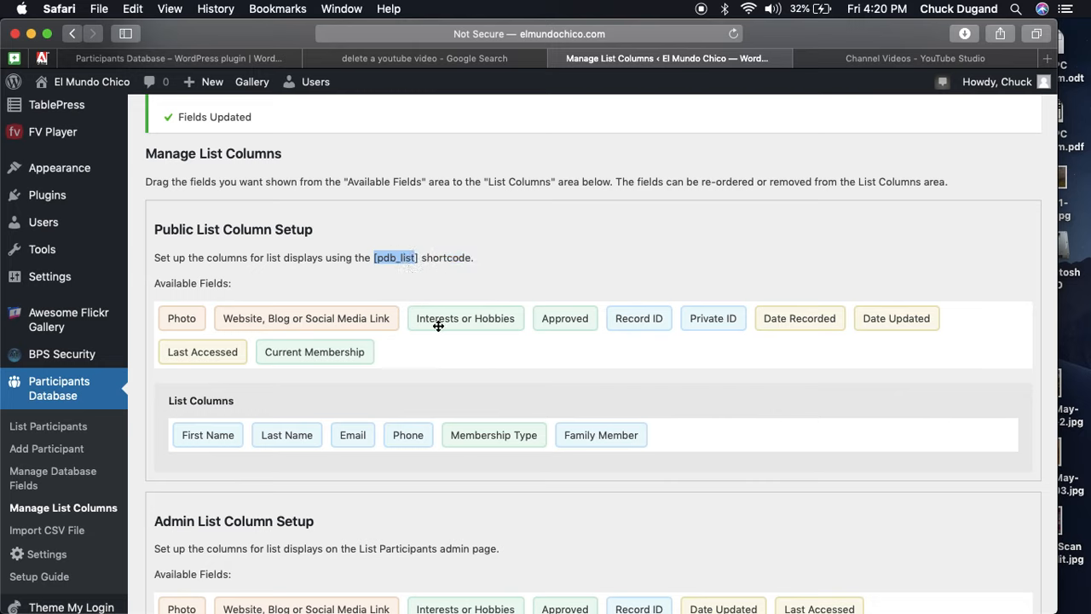
scroll(411, 451, down, 5)
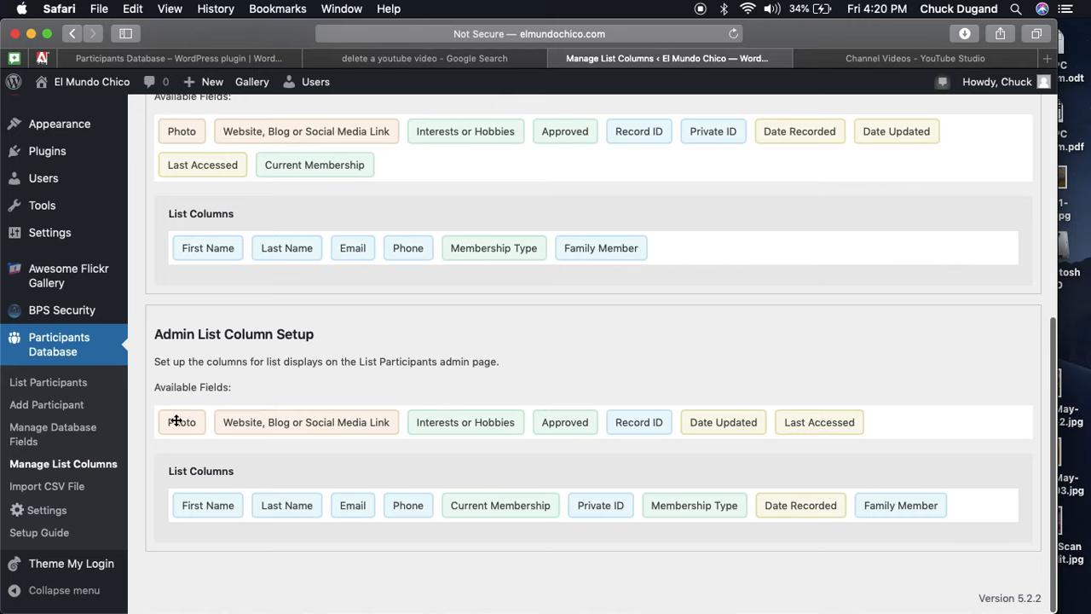
click(46, 384)
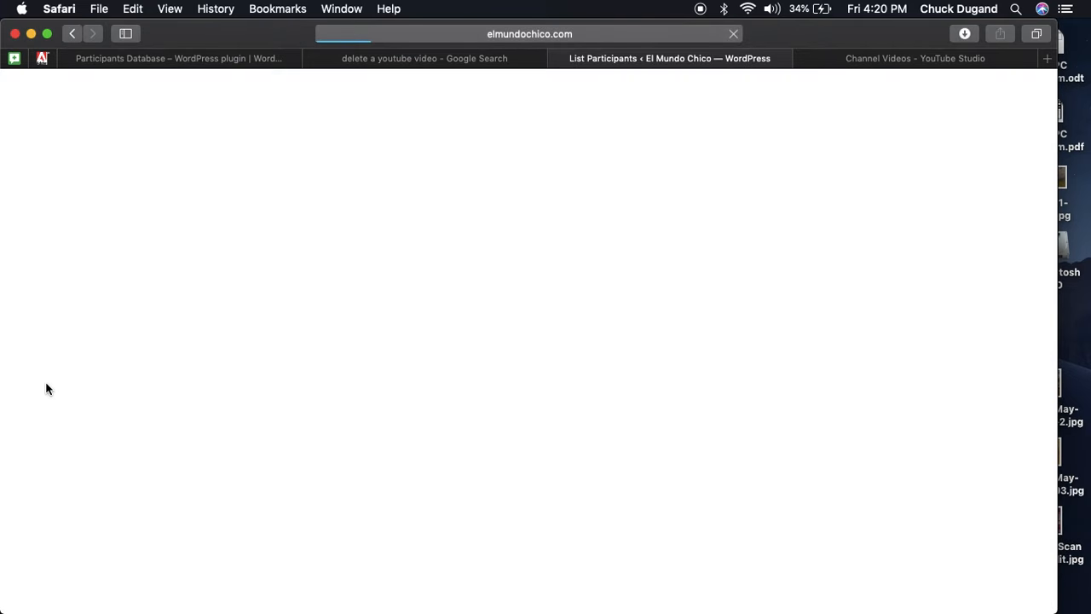
Prefix the export file name with 'test' to get test-July-19-2019.csv and download the CSV.
scroll(218, 415, down, 5)
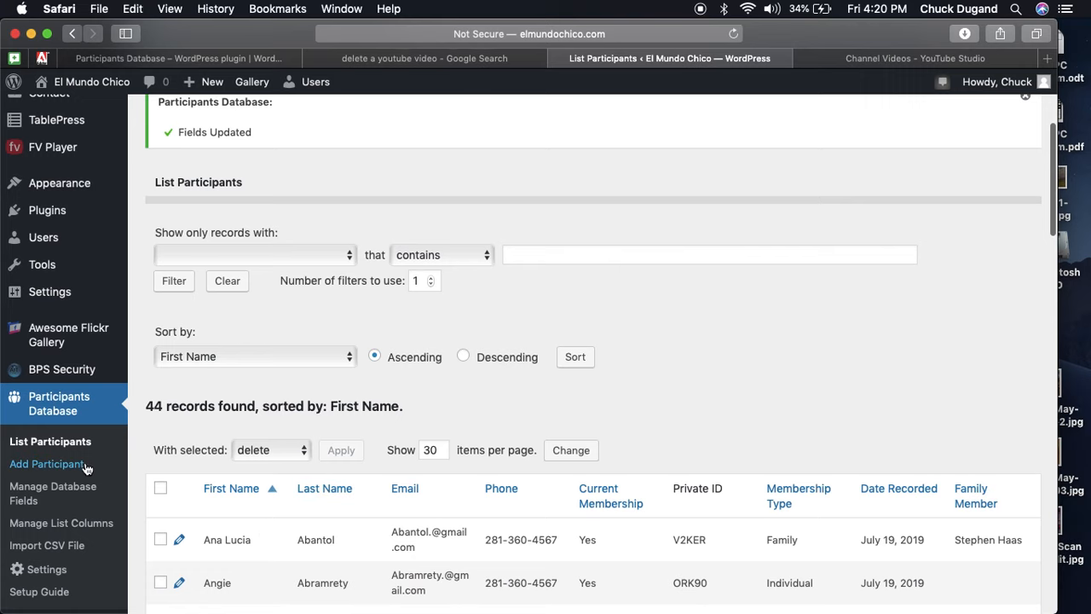
scroll(85, 467, down, 2)
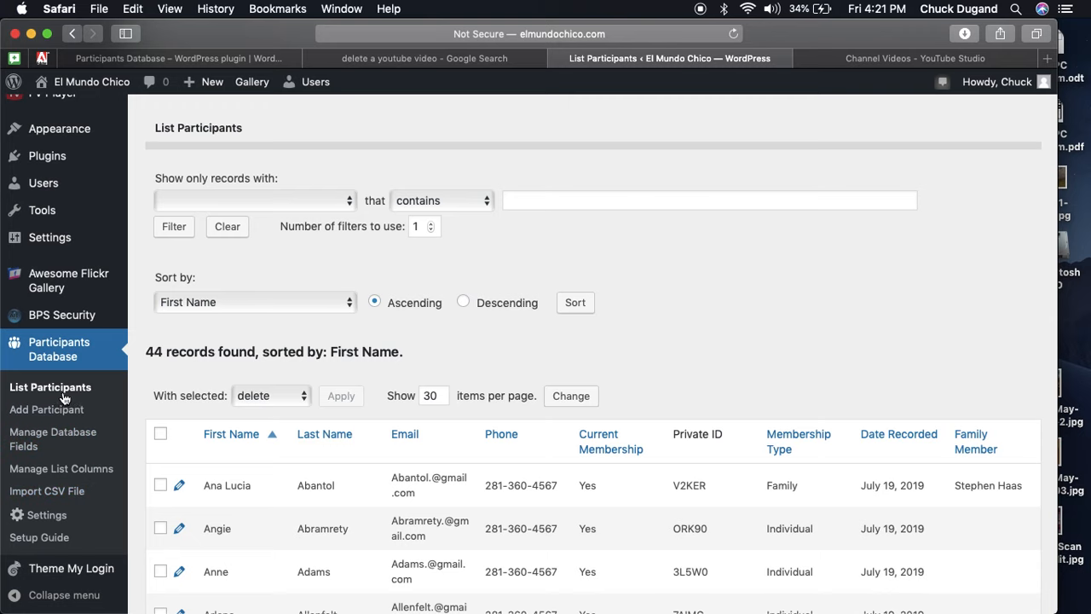
scroll(191, 424, down, 10)
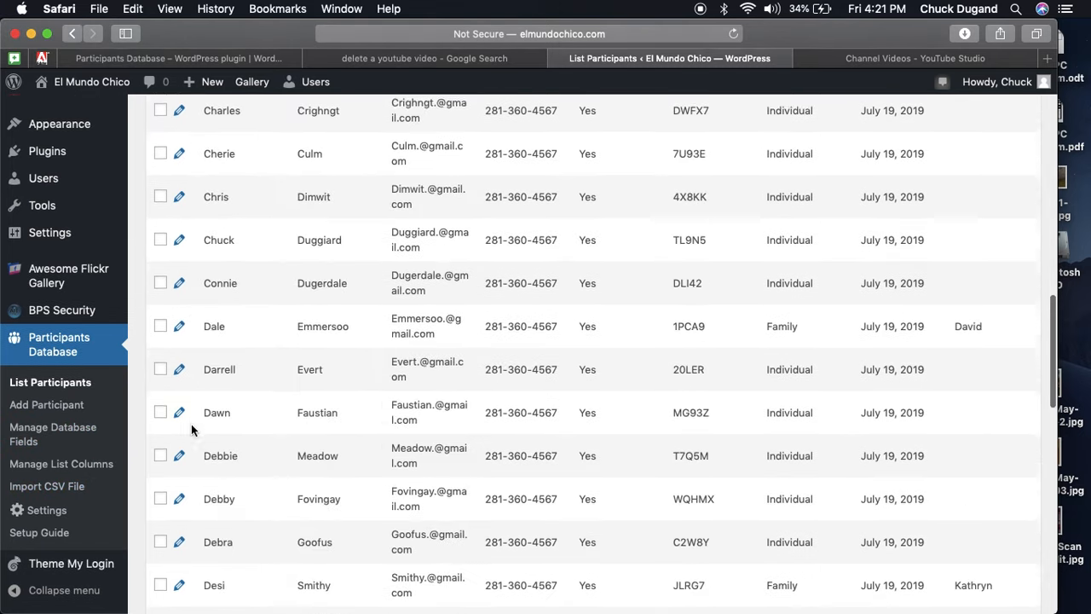
scroll(191, 429, down, 5)
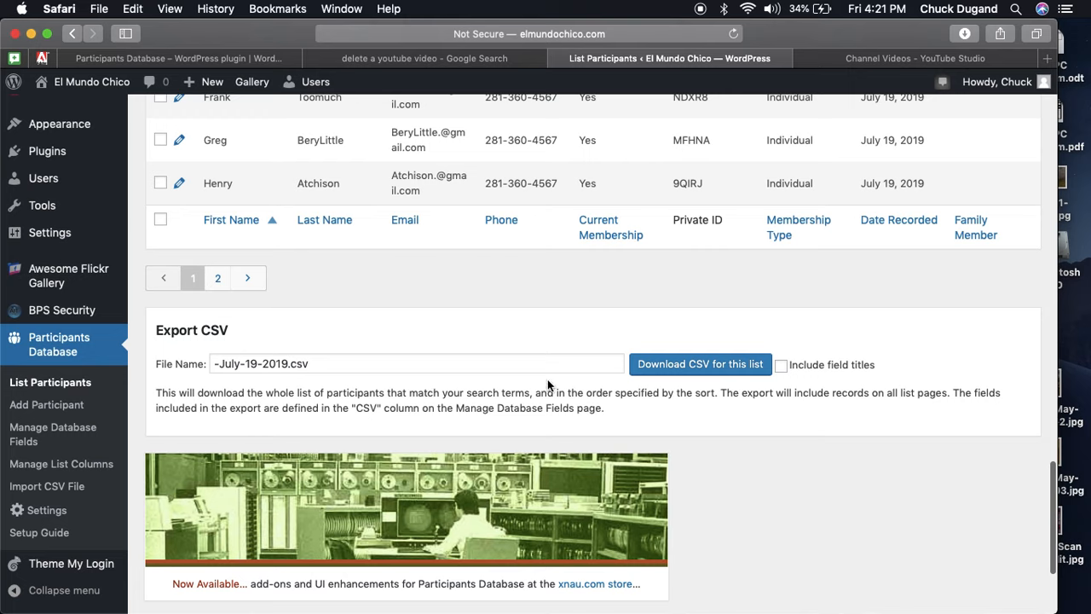
click(213, 364)
text(test)
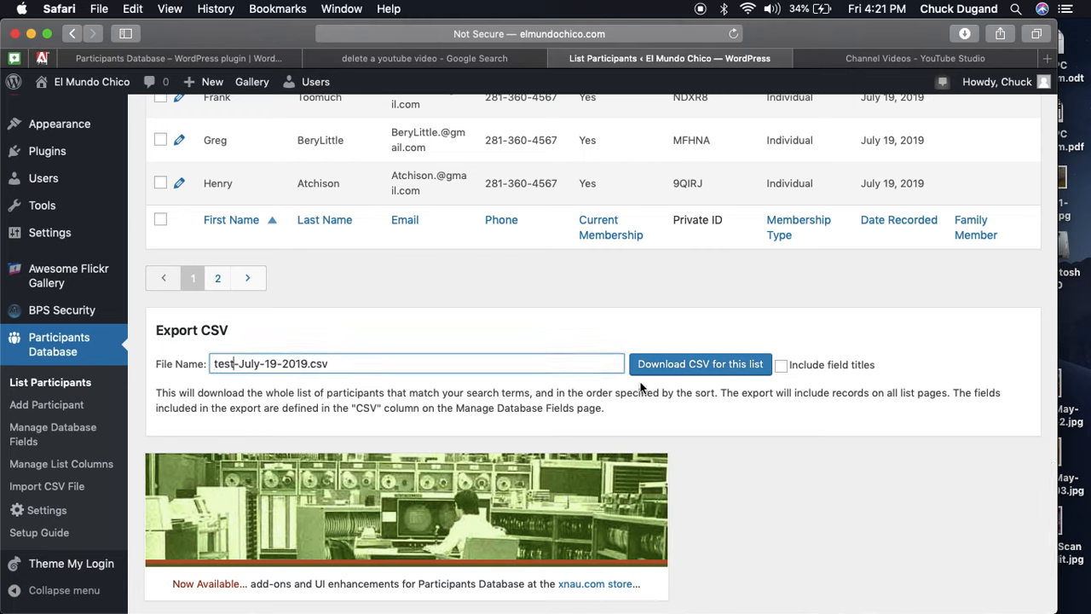
click(684, 372)
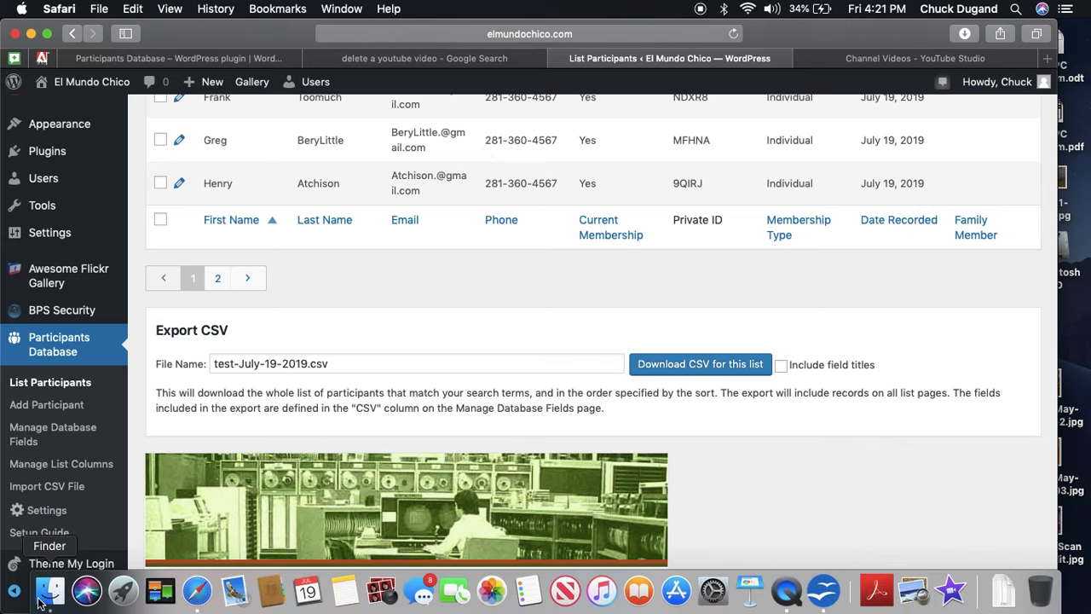
Open test-July-19-2019.csv from the Downloads folder into OpenOffice's Text Import dialog.
click(39, 601)
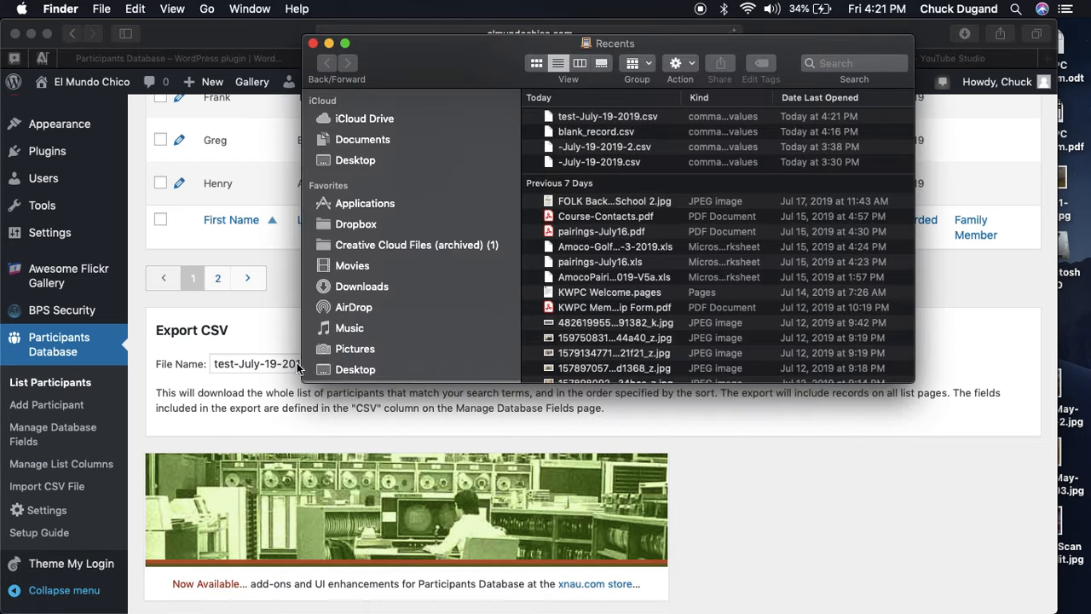
click(366, 285)
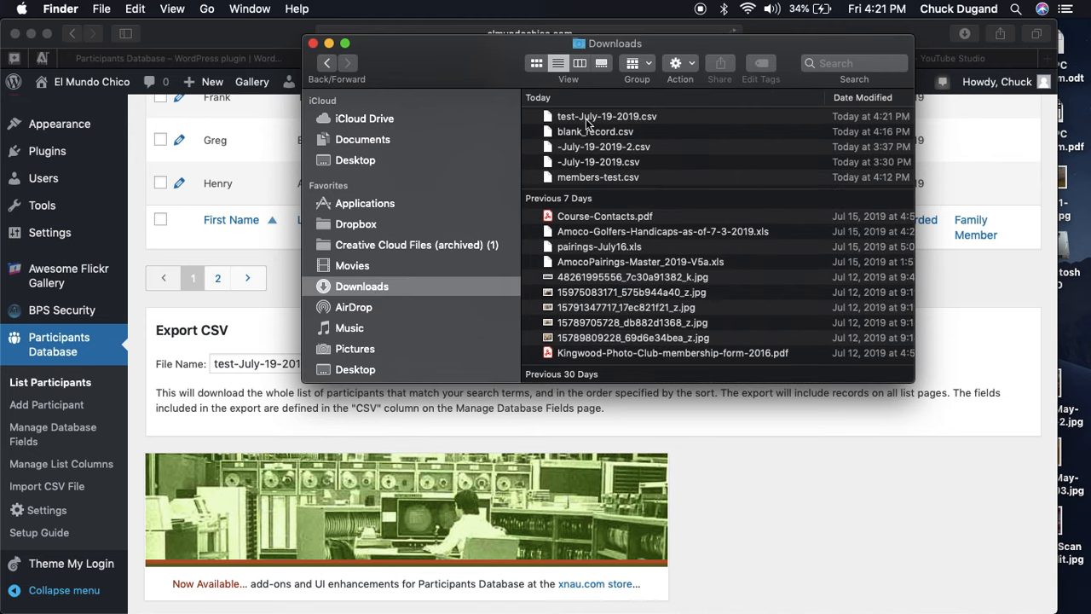
click(585, 119)
double_click(585, 120)
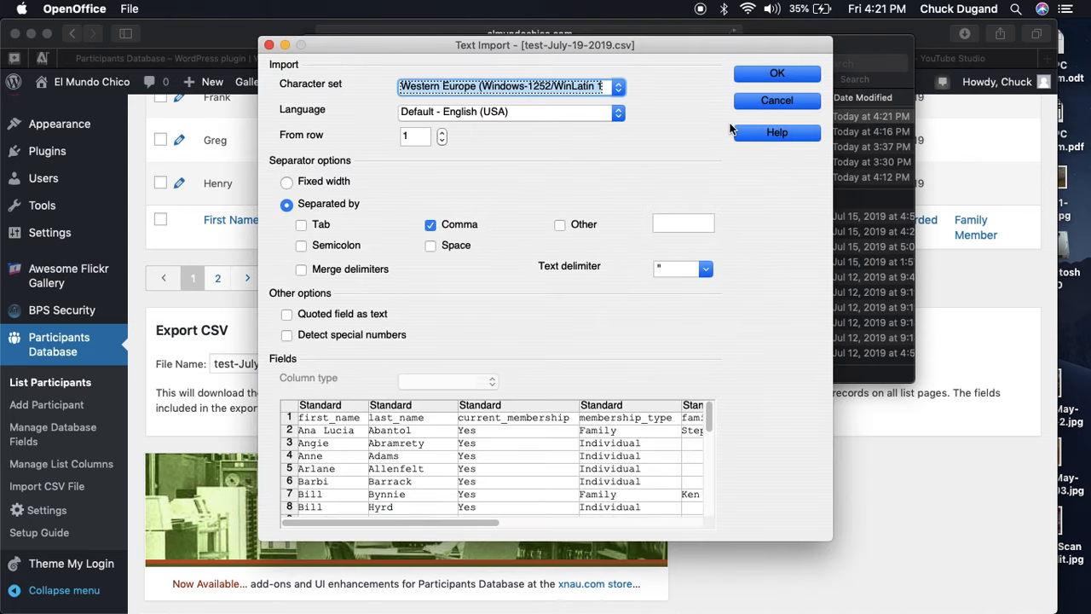
click(754, 75)
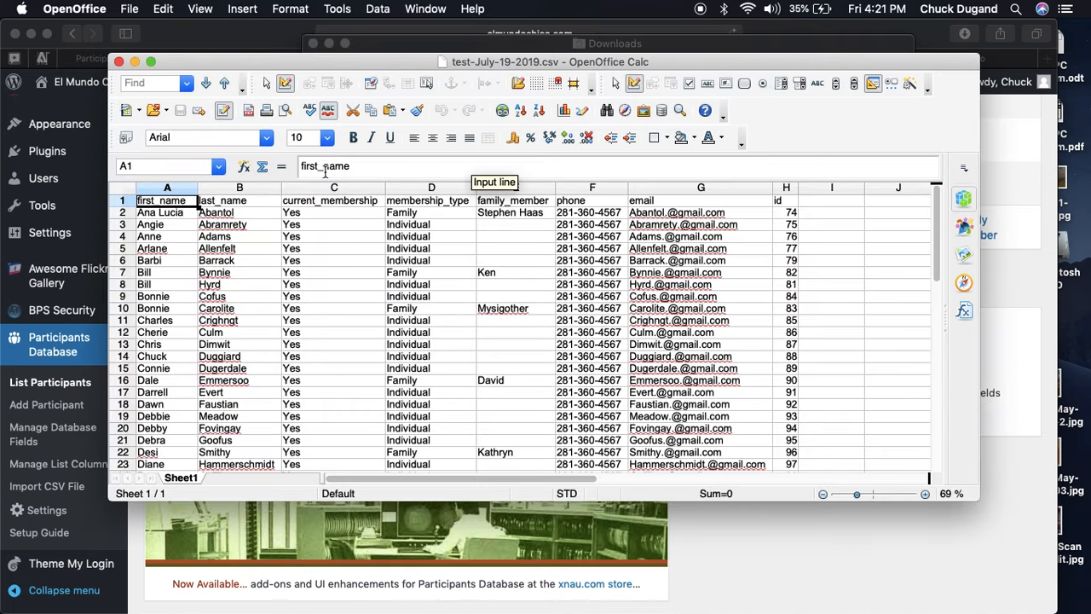
scroll(516, 281, down, 2)
scroll(516, 281, down, 6)
scroll(516, 281, up, 9)
scroll(516, 281, right, 1)
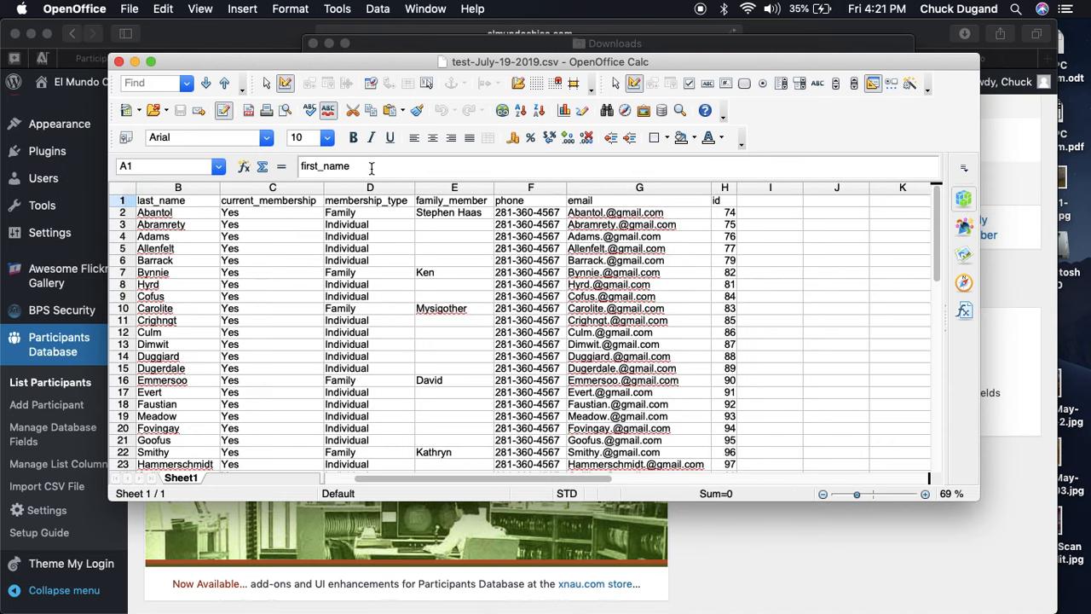
click(118, 61)
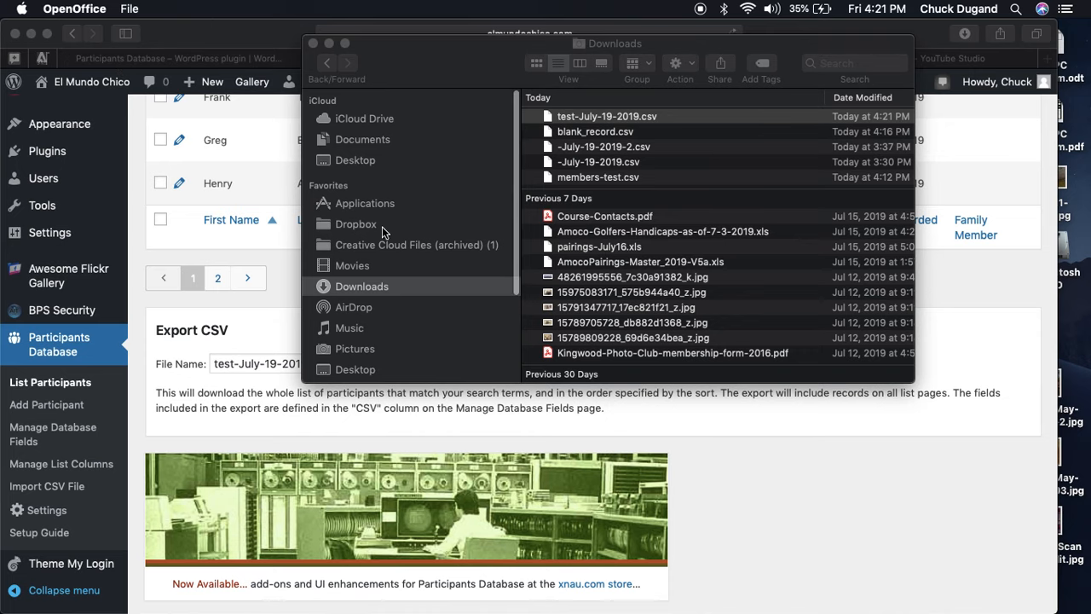
Bring Safari forward and scroll to the top of the List Participants page.
click(762, 497)
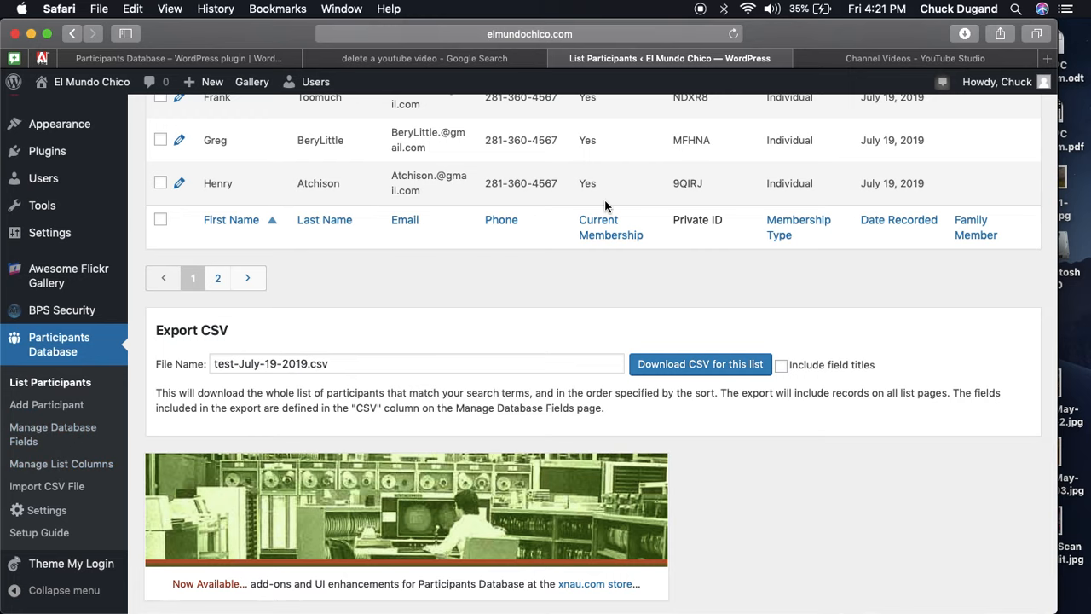
scroll(686, 274, up, 10)
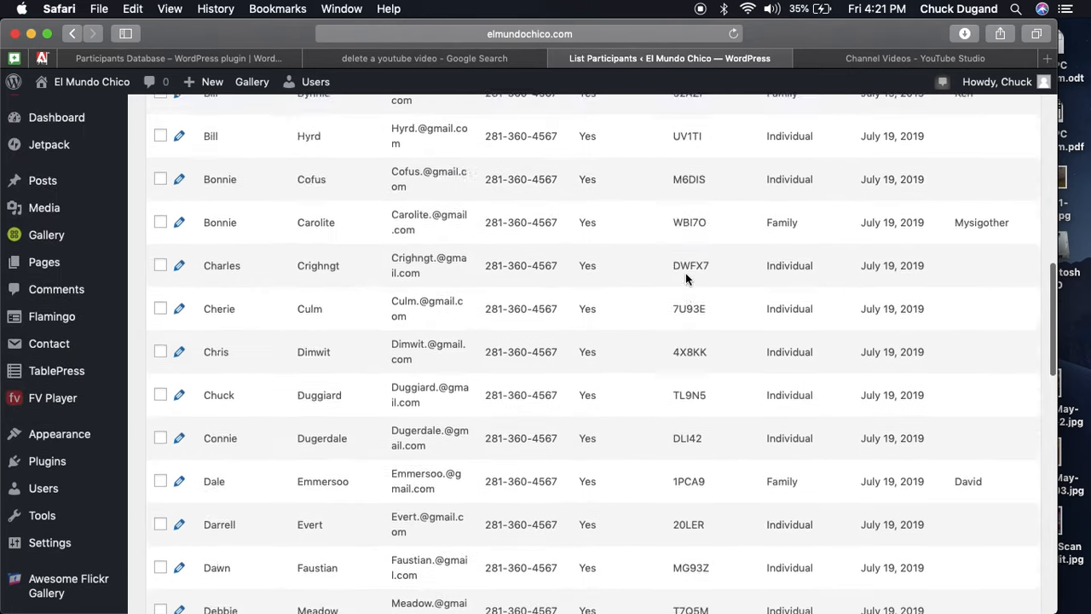
scroll(686, 274, up, 10)
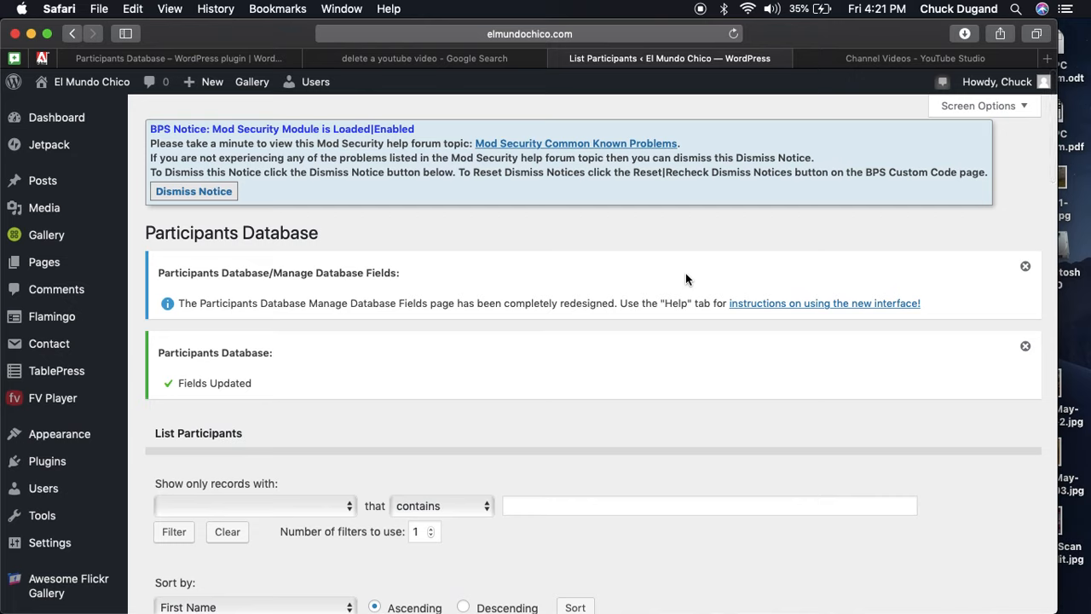